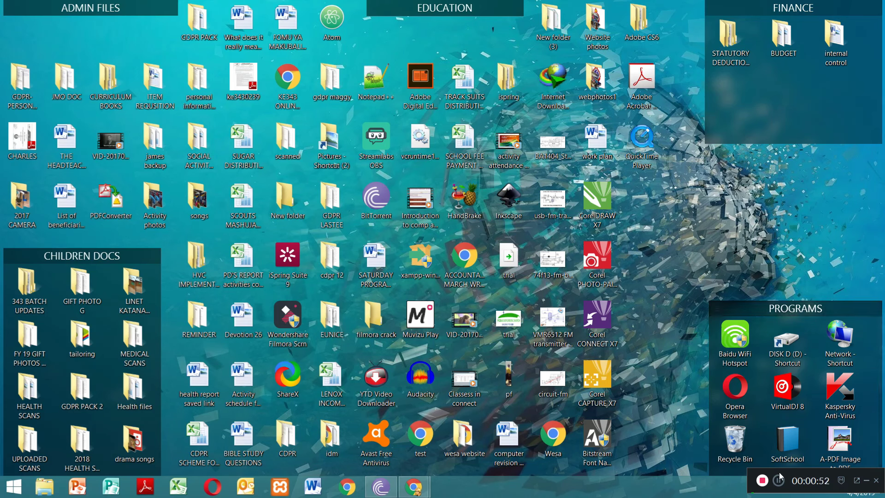
{"action": "left_click_drag", "start_coordinate": [779, 471], "coordinate": [641, 480]}
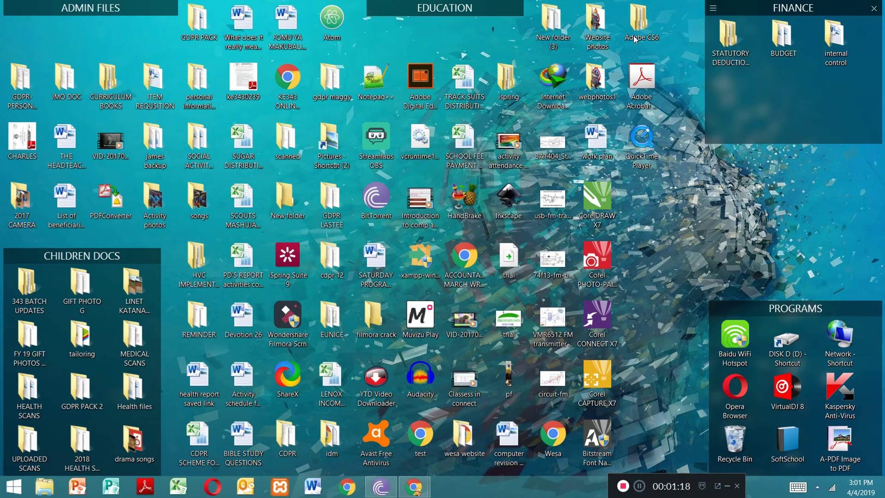
{"action": "left_click", "coordinate": [459, 281]}
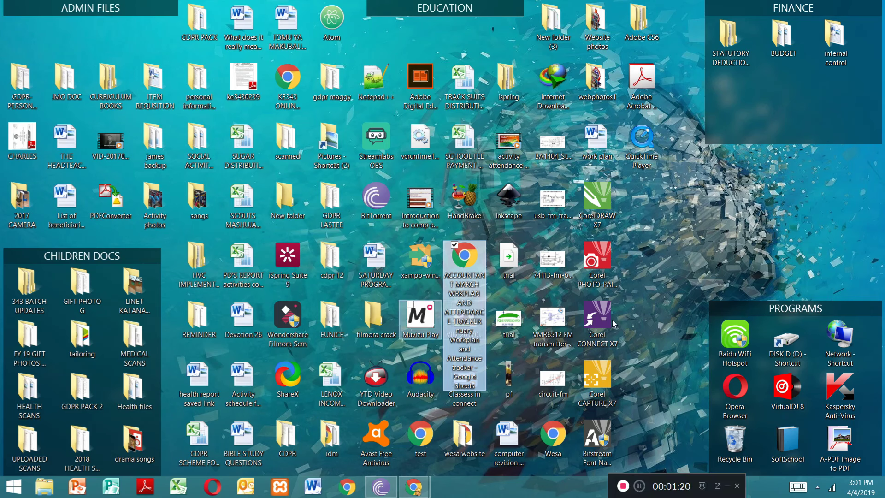
{"action": "left_click", "coordinate": [688, 240]}
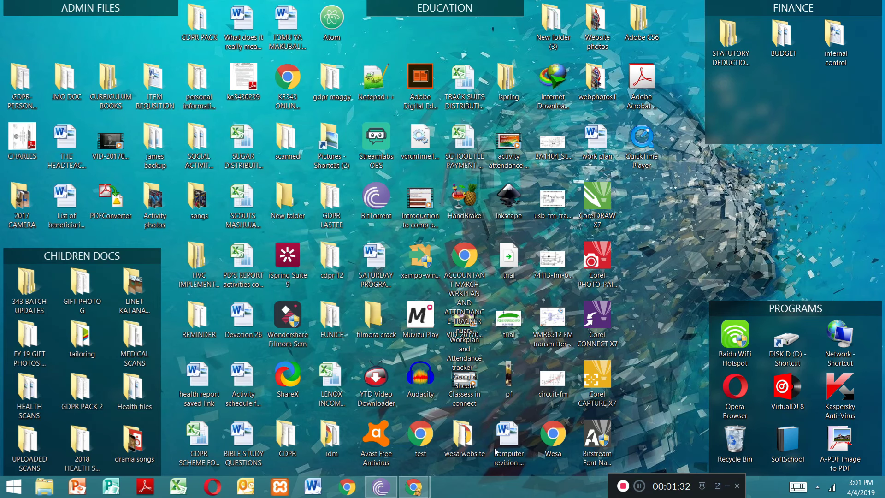
Switch to the incognito Chrome window, search for "kraitax" in a new tab and open the iTax - KRA site.
{"action": "mouse_move", "coordinate": [417, 487]}
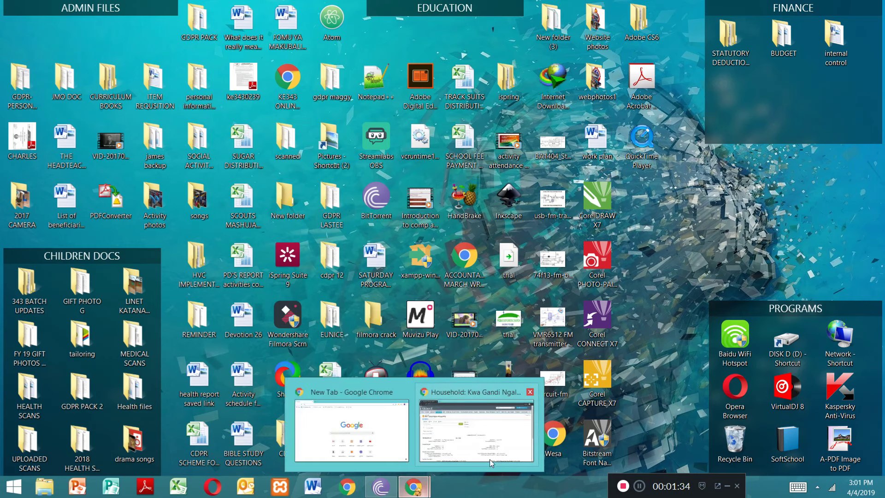
{"action": "left_click", "coordinate": [489, 459]}
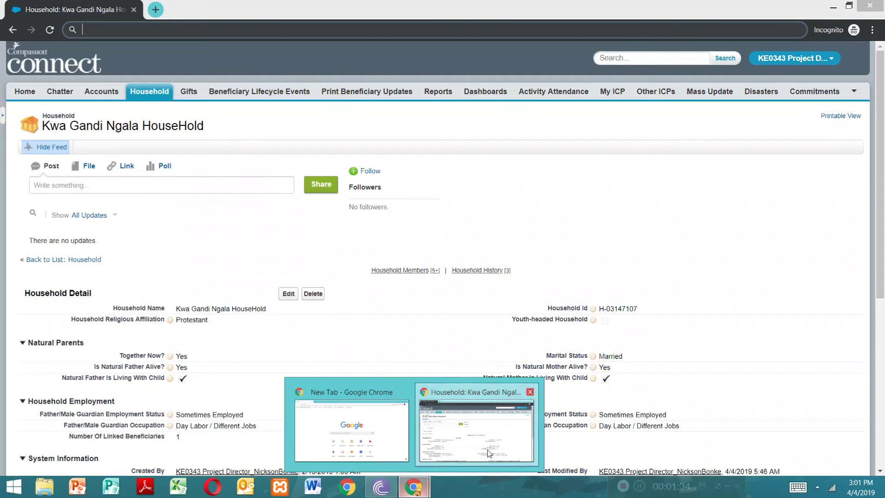
{"action": "left_click", "coordinate": [156, 9]}
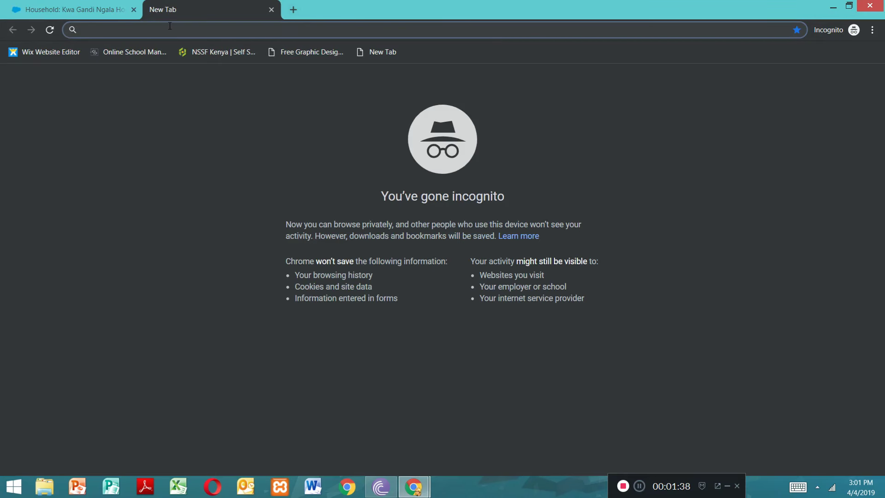
{"action": "type", "text": "kra"}
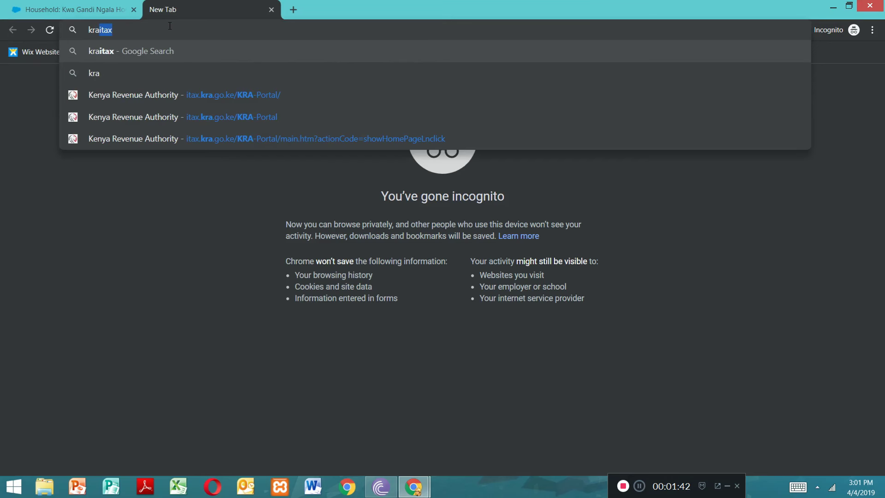
{"action": "type", "text": "itax"}
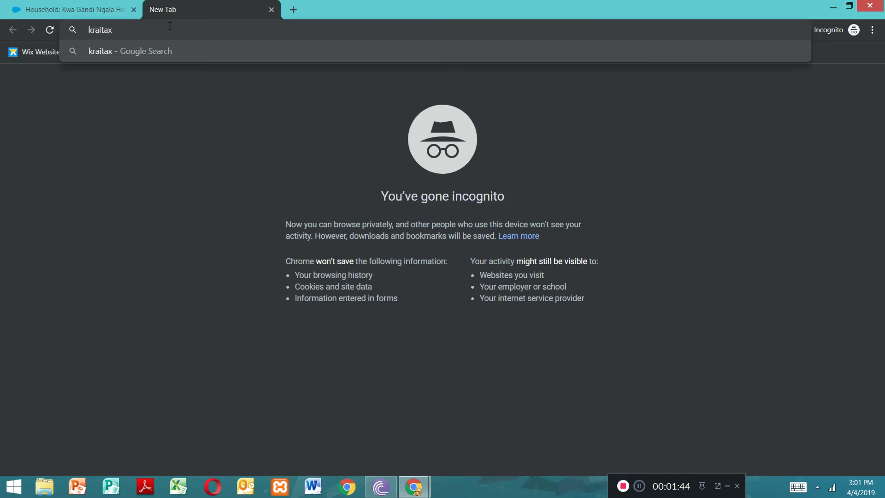
{"action": "key", "text": "Return"}
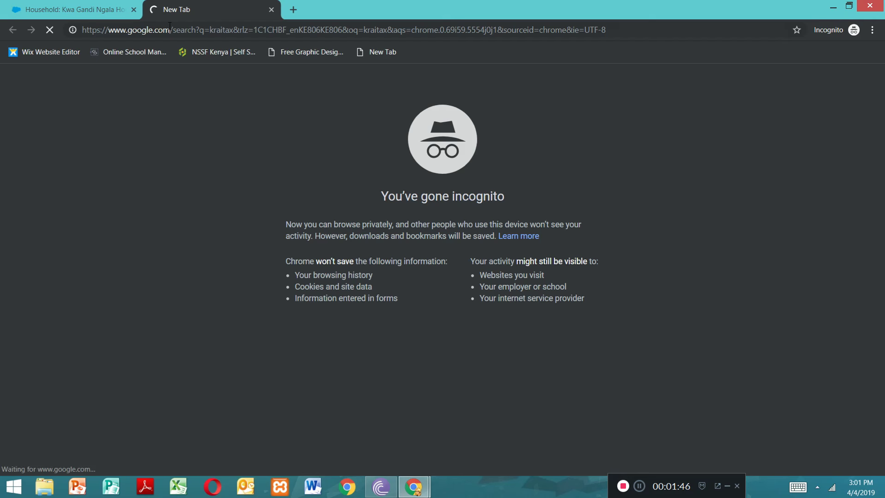
{"action": "left_click", "coordinate": [169, 27]}
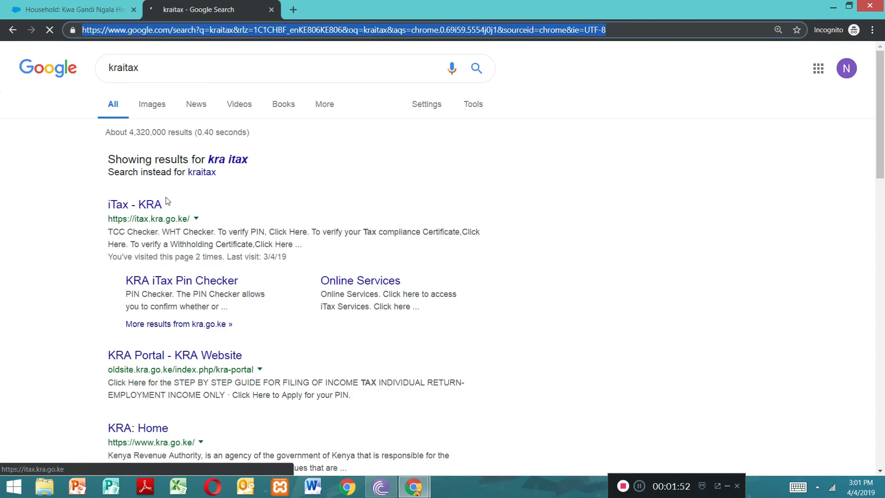
{"action": "left_click", "coordinate": [125, 208]}
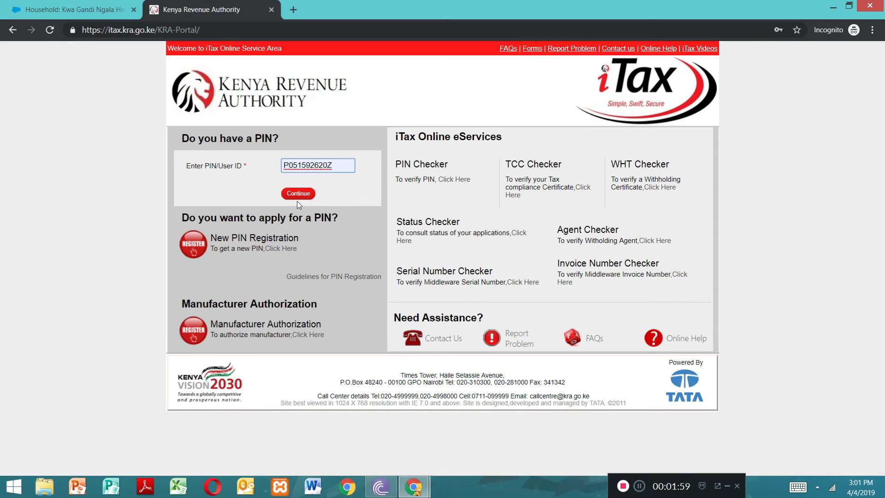
Log in to the iTax portal with the prefilled taxpayer PIN and password, answering the arithmetic security stamp.
{"action": "left_click", "coordinate": [295, 198]}
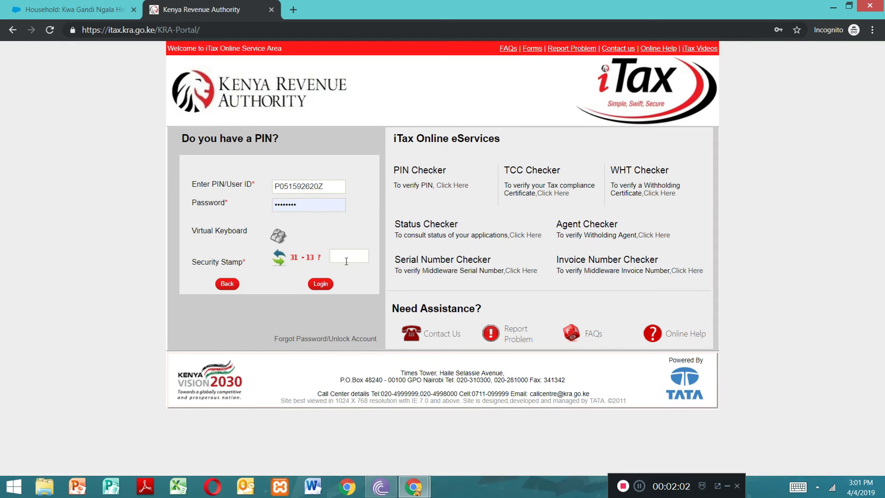
{"action": "left_click", "coordinate": [345, 258]}
{"action": "type", "text": "18"}
{"action": "left_click", "coordinate": [114, 31]}
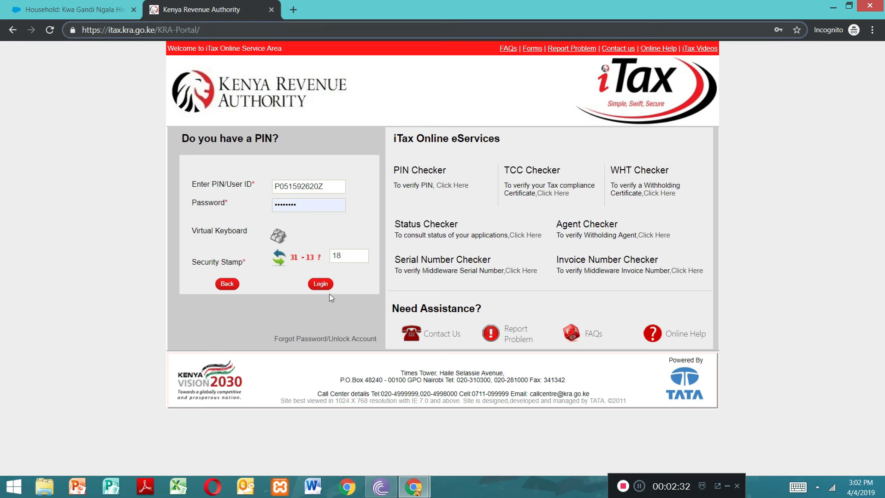
{"action": "left_click", "coordinate": [321, 284]}
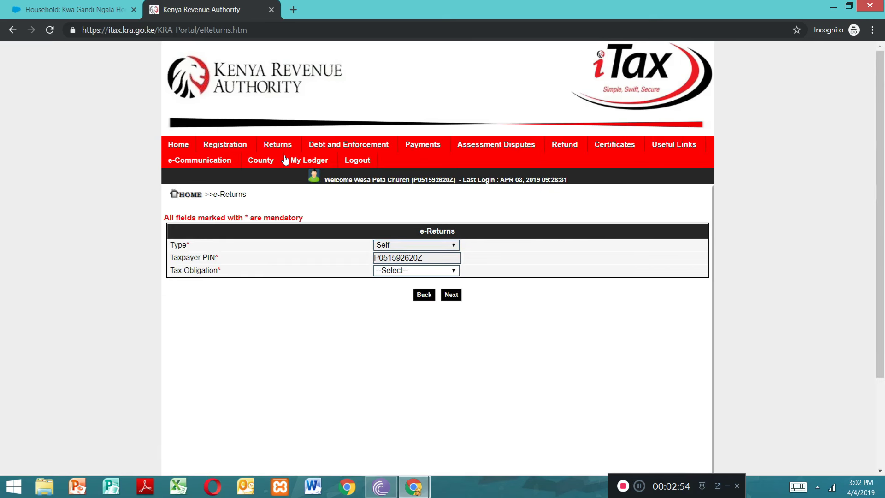
Choose Income Tax - PAYE as the e-Returns tax obligation and proceed to the return form.
{"action": "left_click", "coordinate": [454, 271]}
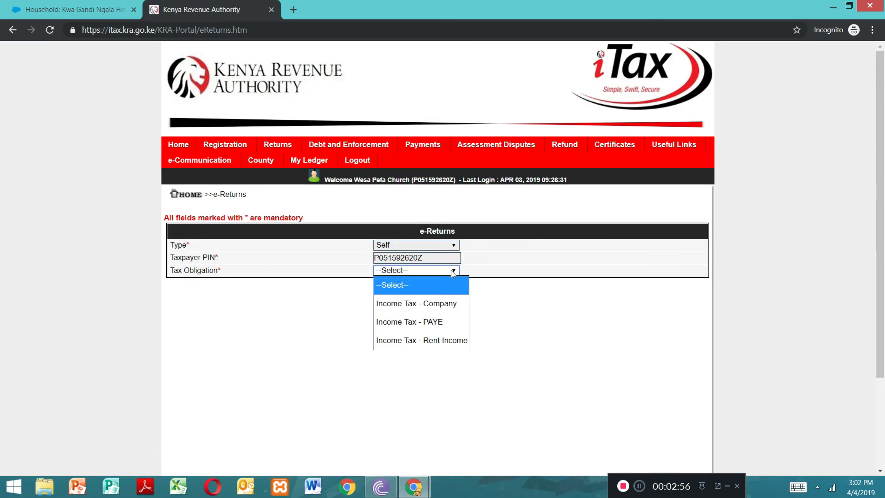
{"action": "left_click", "coordinate": [437, 319]}
{"action": "left_click", "coordinate": [451, 296]}
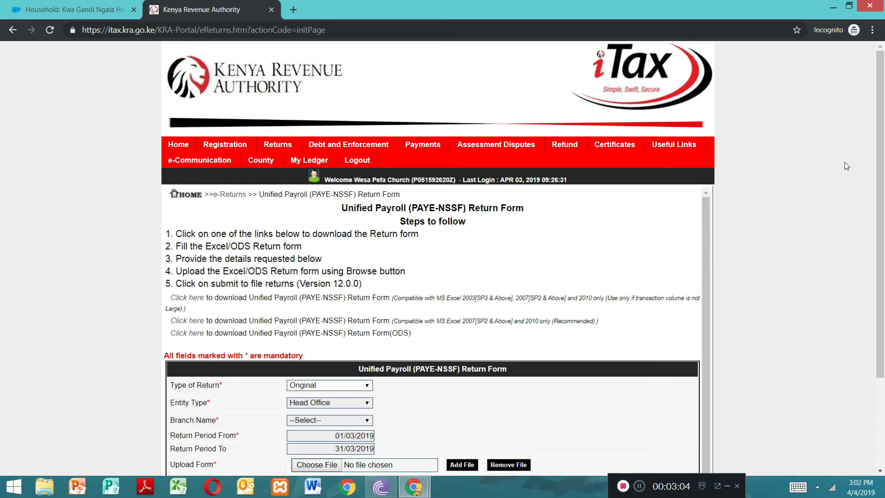
Download the Unified Payroll (PAYE-NSSF) Return Form compatible with MS Excel 2003, 2007 and 2010, and return to the portal tab.
{"action": "scroll", "coordinate": [879, 185], "scroll_direction": "down", "scroll_amount": 1}
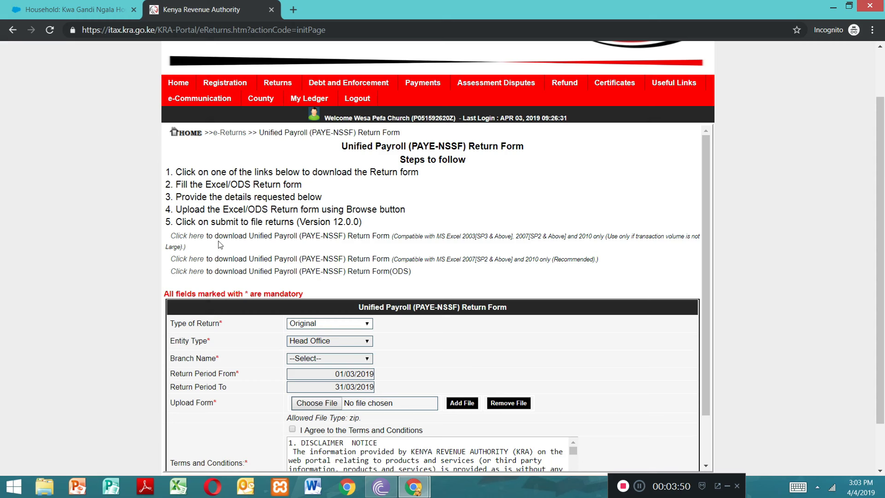
{"action": "left_click", "coordinate": [192, 239]}
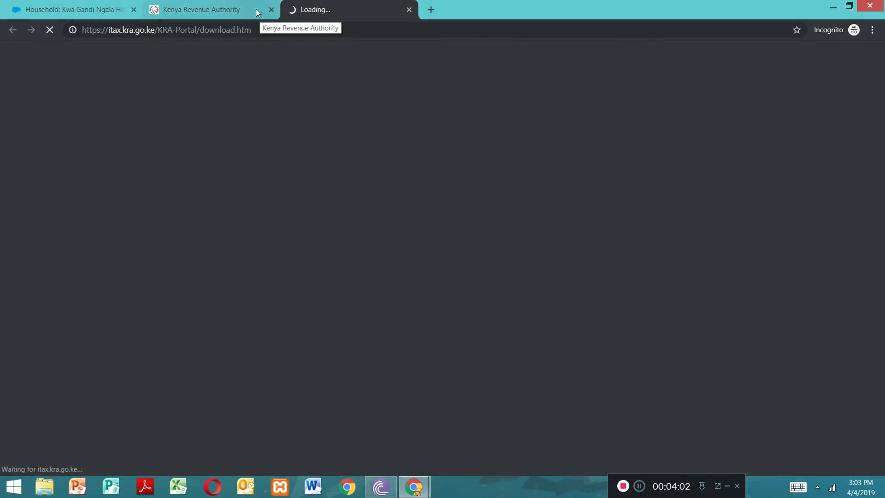
{"action": "left_click", "coordinate": [227, 9]}
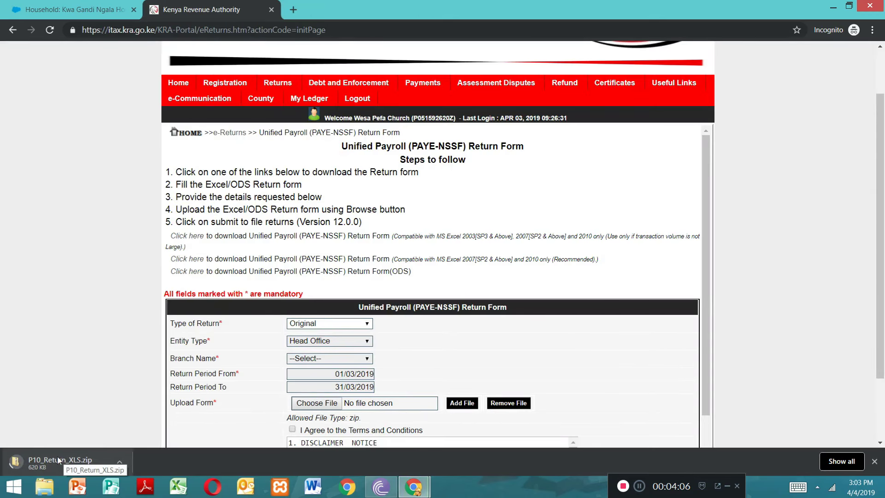
{"action": "mouse_move", "coordinate": [264, 81]}
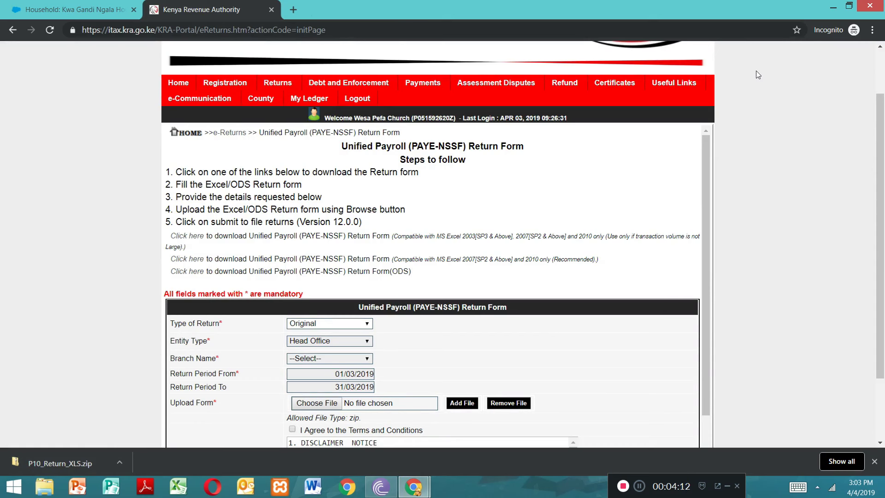
Minimise the browser and open the "p10 form" workbook from the desktop's STATUTORY DEDUCTIONS > PAYE folder.
{"action": "left_click", "coordinate": [832, 10]}
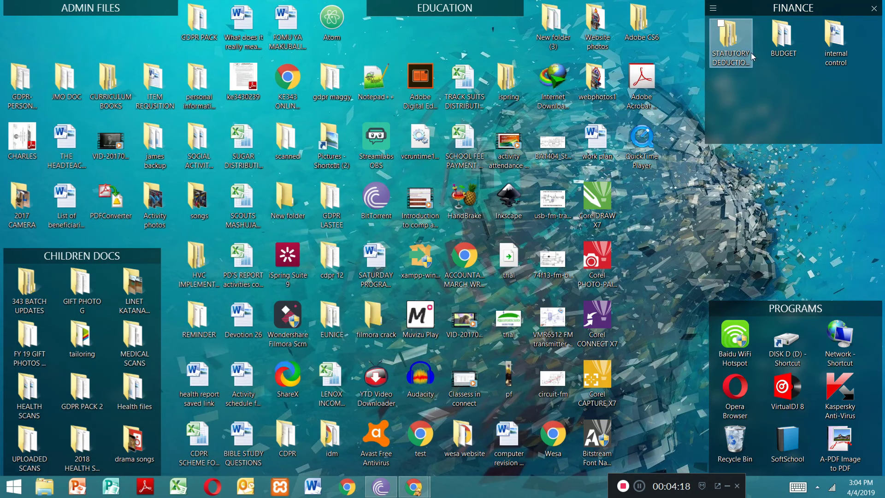
{"action": "double_click", "coordinate": [732, 46]}
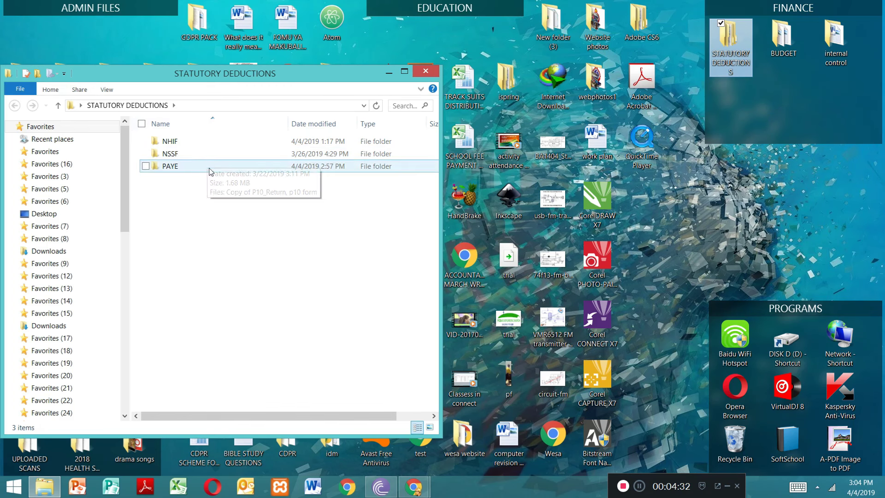
{"action": "double_click", "coordinate": [170, 165]}
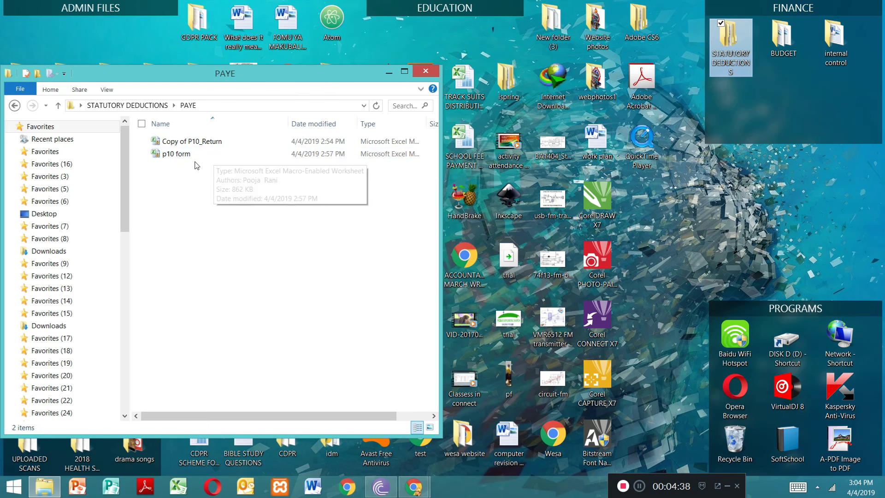
{"action": "left_click", "coordinate": [103, 29]}
{"action": "double_click", "coordinate": [40, 29]}
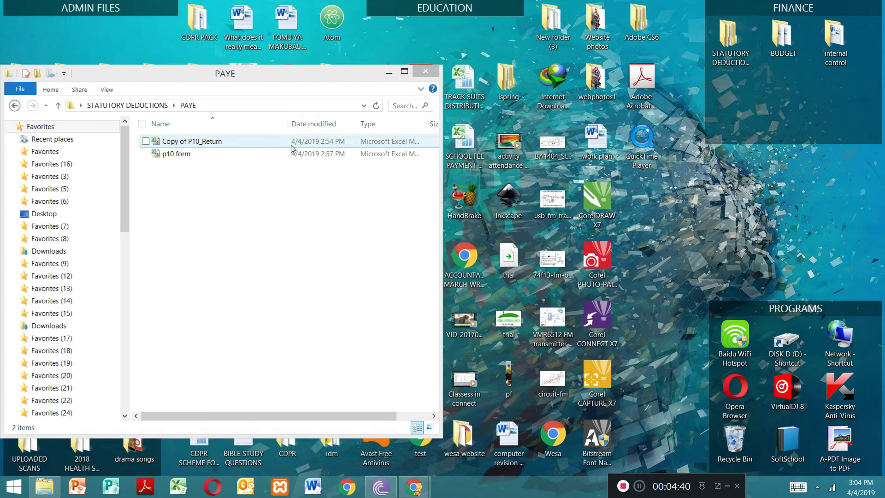
{"action": "double_click", "coordinate": [187, 158]}
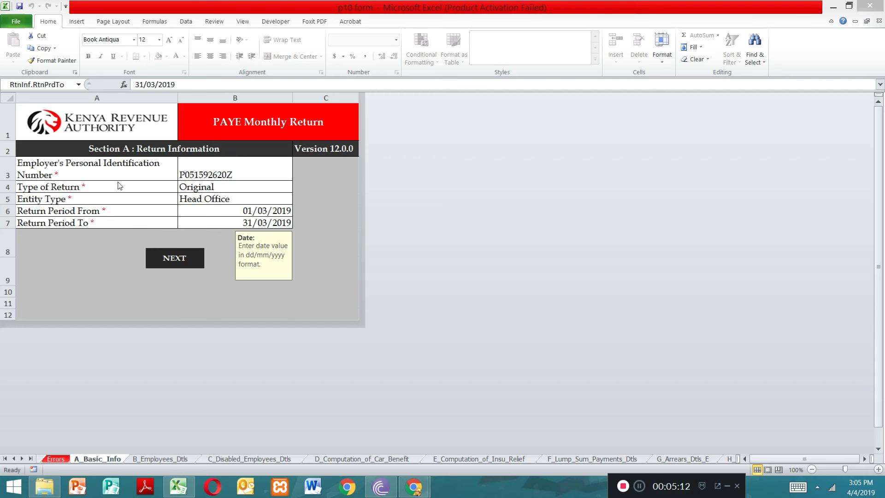
Review the employer PIN and return period dates in Section A, and continue to the employee details sheet.
{"action": "left_click", "coordinate": [188, 170]}
{"action": "left_click", "coordinate": [211, 213]}
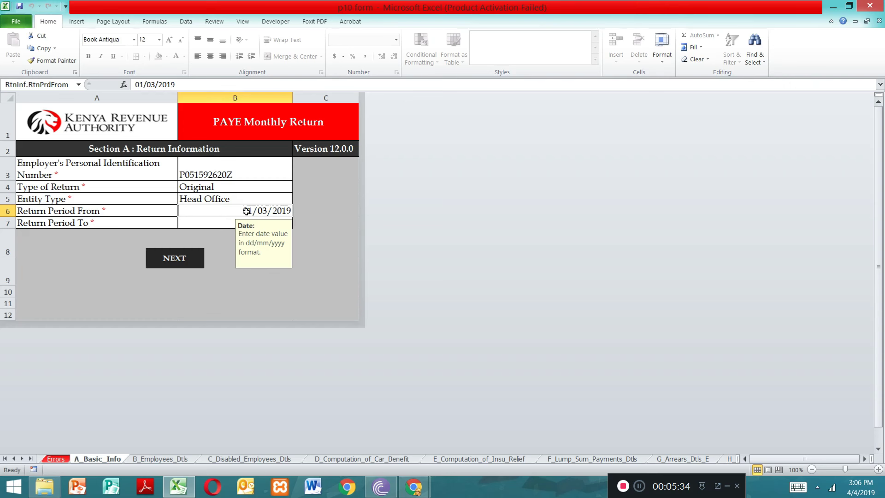
{"action": "left_click", "coordinate": [215, 226]}
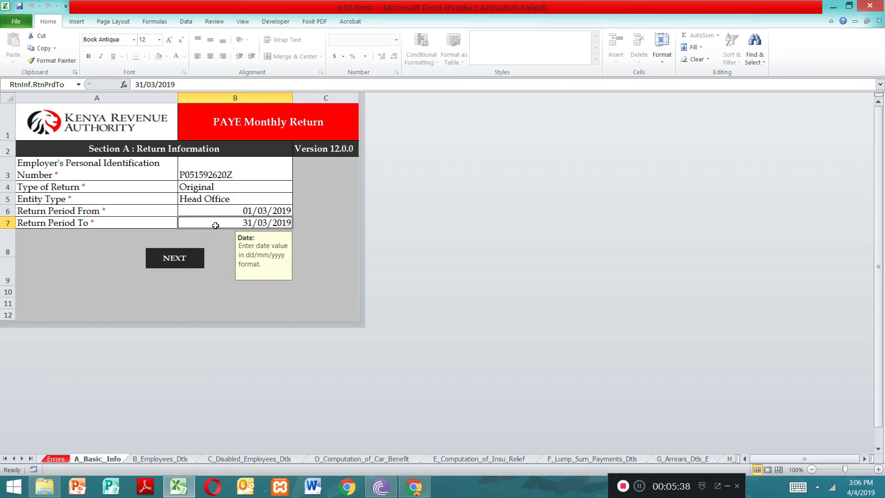
{"action": "left_click", "coordinate": [180, 260]}
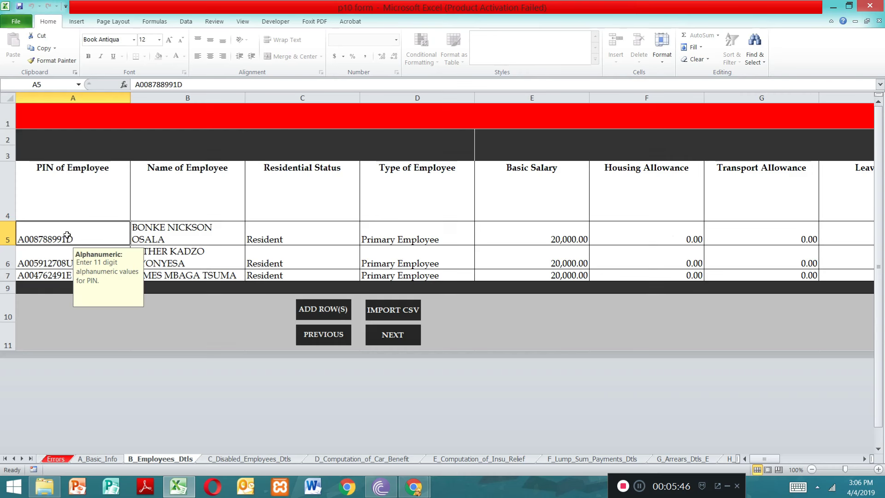
Review the employees' PINs and type of employee, and choose Resident as the first employee's residential status.
{"action": "left_click", "coordinate": [53, 263]}
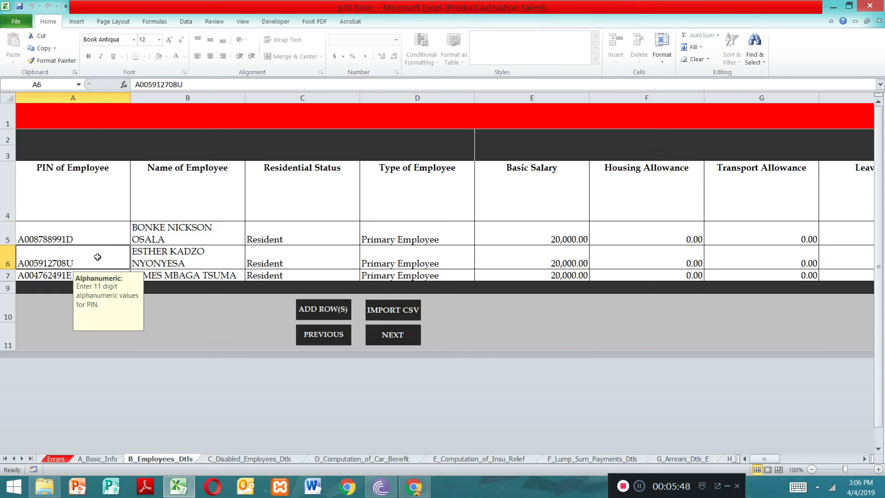
{"action": "left_click", "coordinate": [60, 276]}
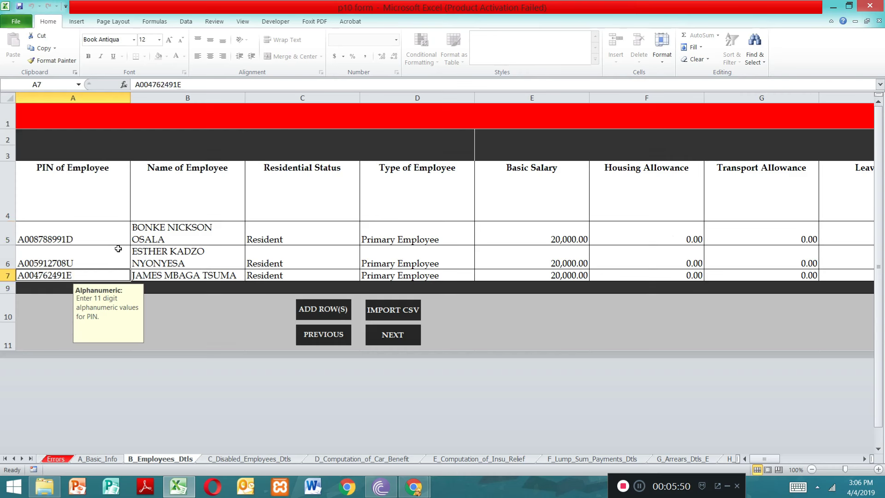
{"action": "left_click", "coordinate": [340, 242]}
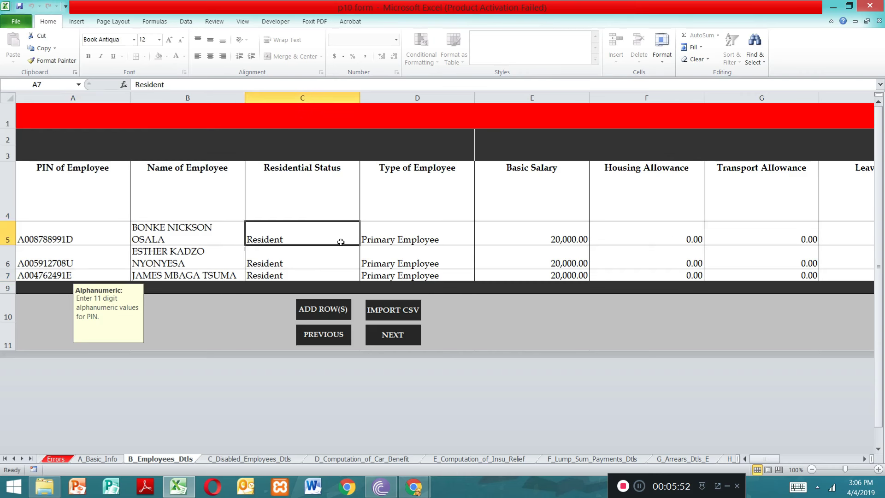
{"action": "left_click", "coordinate": [363, 240]}
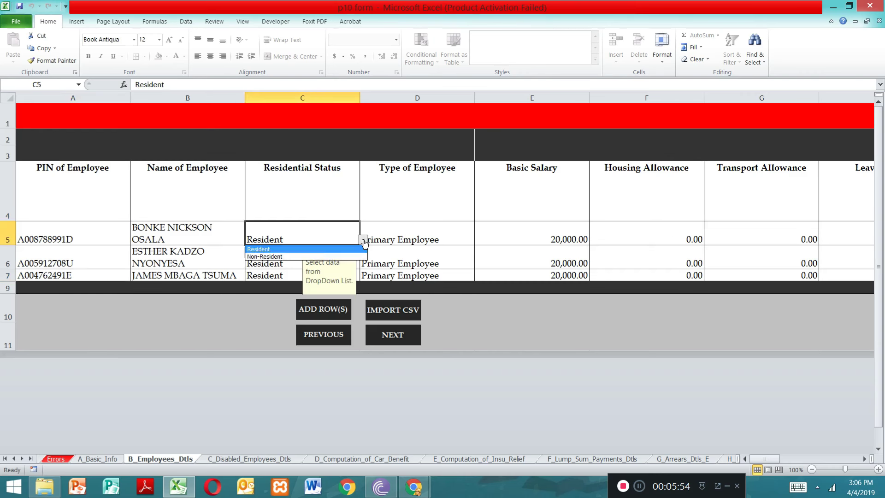
{"action": "left_click", "coordinate": [345, 249]}
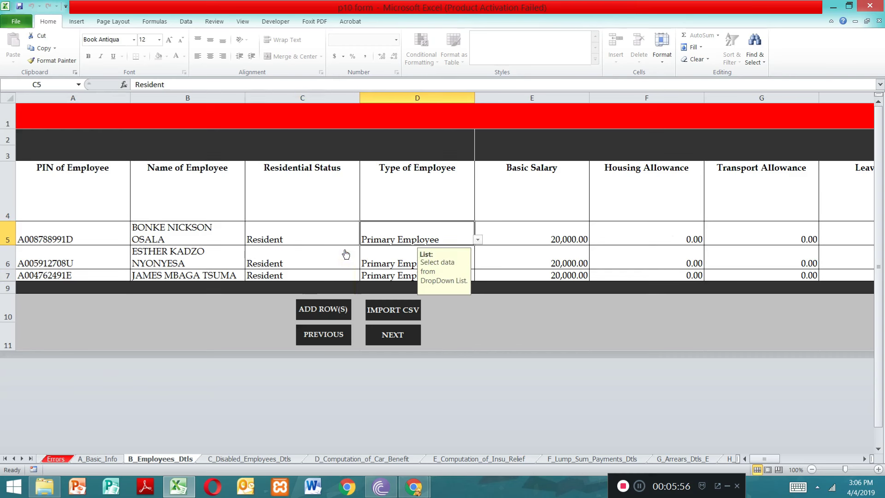
{"action": "left_click", "coordinate": [345, 261]}
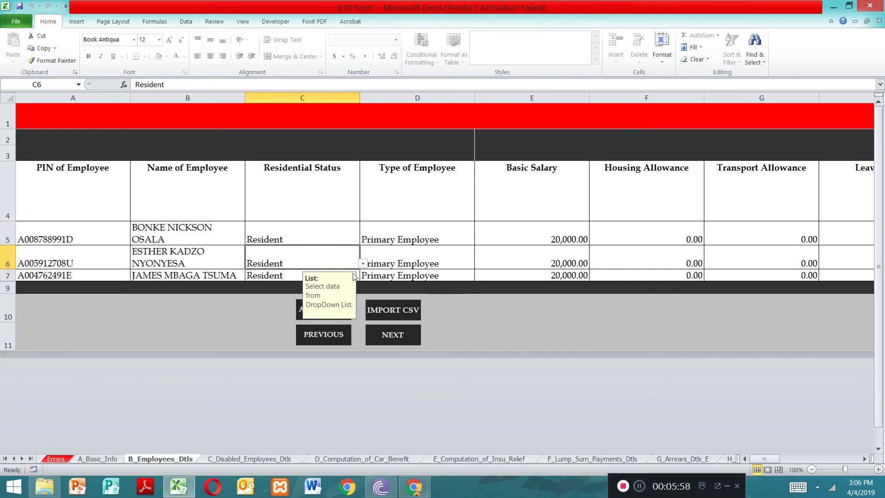
{"action": "left_click", "coordinate": [449, 236]}
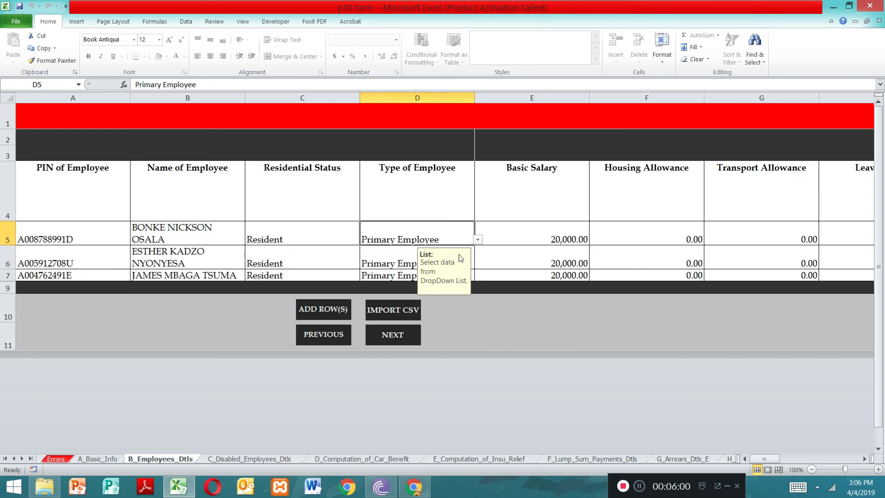
Check the Basic Salary entries of the three employees in rows 5 to 7.
{"action": "left_click", "coordinate": [551, 236]}
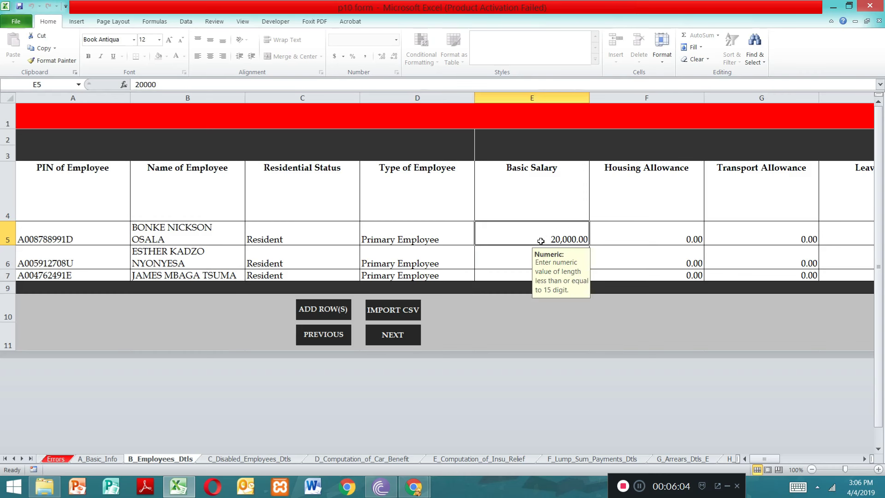
{"action": "left_click", "coordinate": [515, 258]}
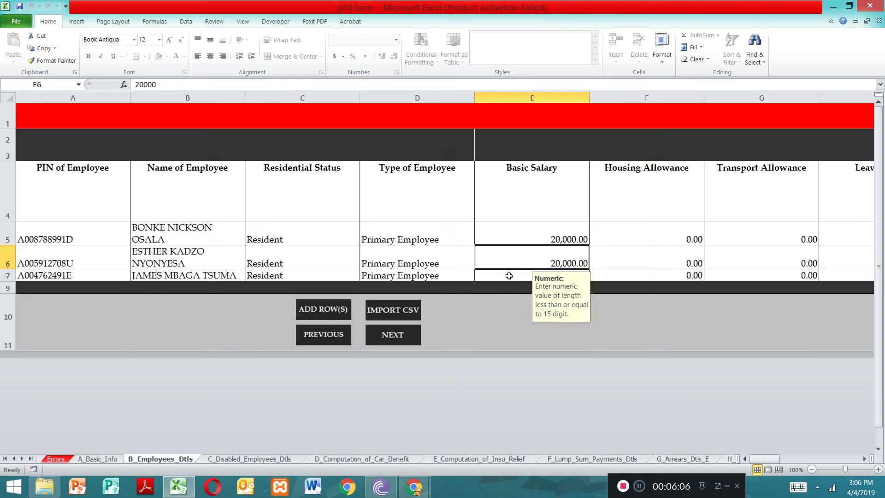
{"action": "left_click", "coordinate": [509, 276]}
{"action": "type", "text": "20000"}
{"action": "left_click", "coordinate": [507, 233]}
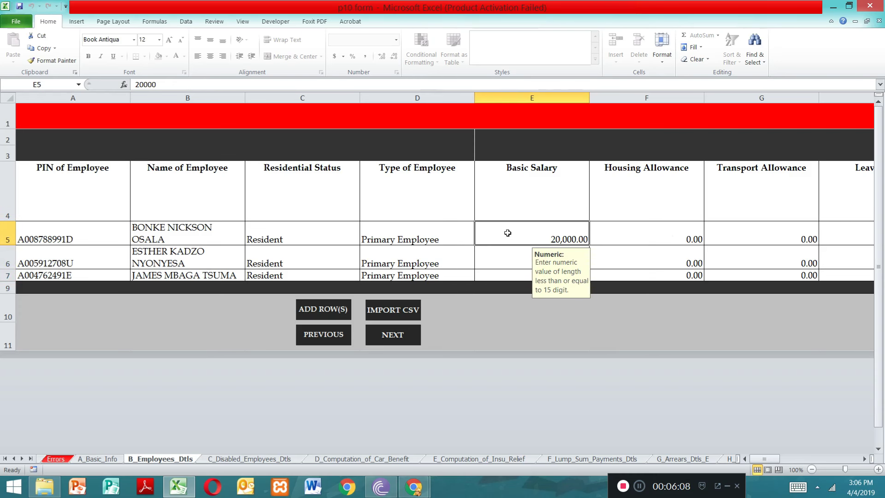
{"action": "left_click", "coordinate": [501, 254]}
{"action": "type", "text": "20000"}
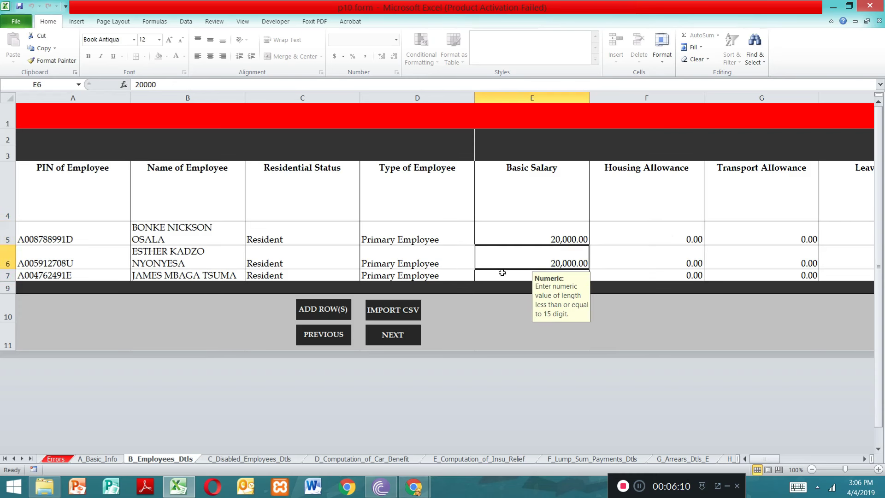
{"action": "left_click", "coordinate": [502, 276]}
{"action": "key", "text": "ctrl+v"}
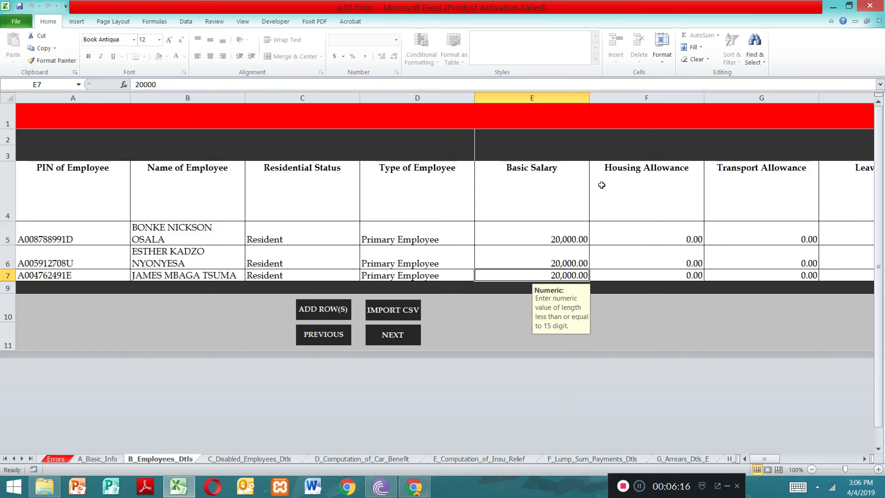
Review the Housing Allowance entries and the remaining cash pay columns up to Total Cash Pay (A).
{"action": "left_click", "coordinate": [617, 235]}
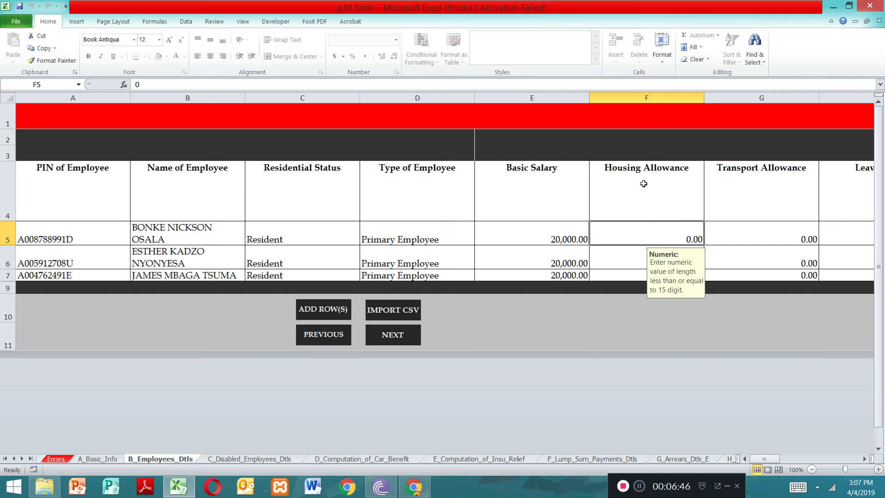
{"action": "left_click", "coordinate": [637, 256]}
{"action": "left_click", "coordinate": [640, 278]}
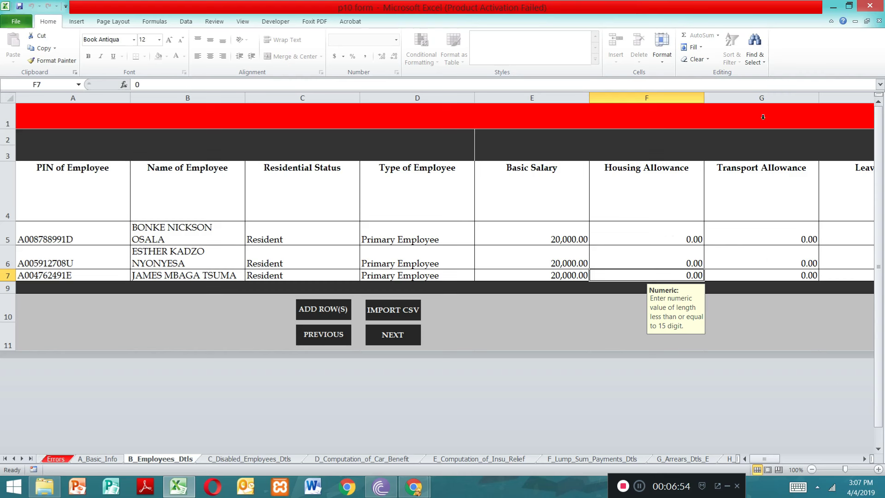
{"action": "left_click", "coordinate": [863, 460]}
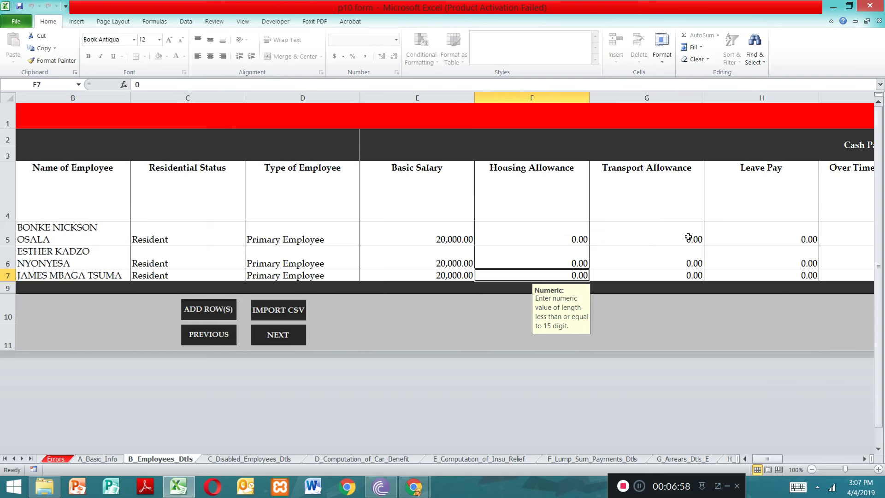
{"action": "left_click", "coordinate": [862, 460]}
{"action": "left_click", "coordinate": [863, 460]}
{"action": "left_click", "coordinate": [862, 460]}
{"action": "left_click", "coordinate": [862, 460]}
{"action": "left_click", "coordinate": [862, 460]}
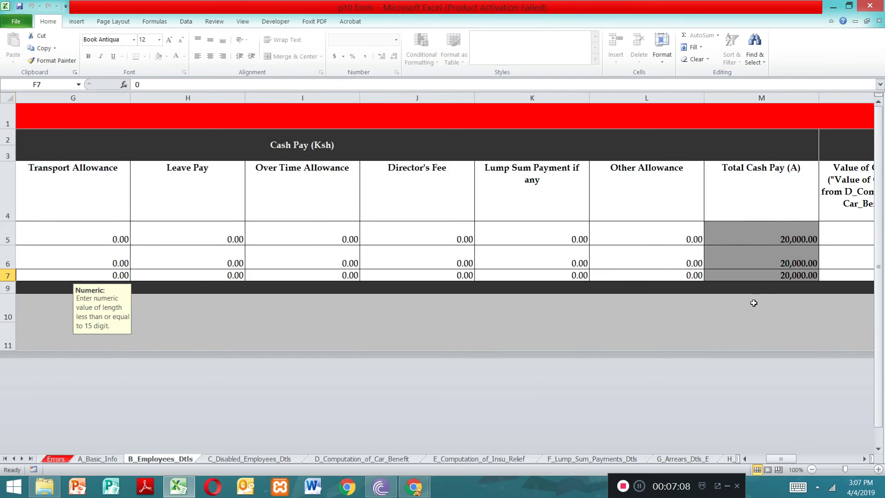
{"action": "left_click", "coordinate": [865, 459]}
{"action": "left_click", "coordinate": [864, 459]}
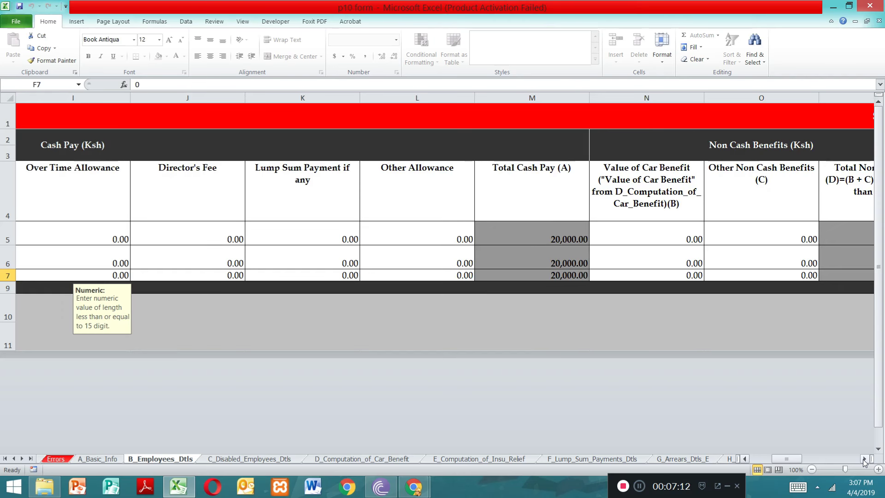
Review the employees' car benefit, other non-cash benefits and global income entries.
{"action": "left_click", "coordinate": [668, 239]}
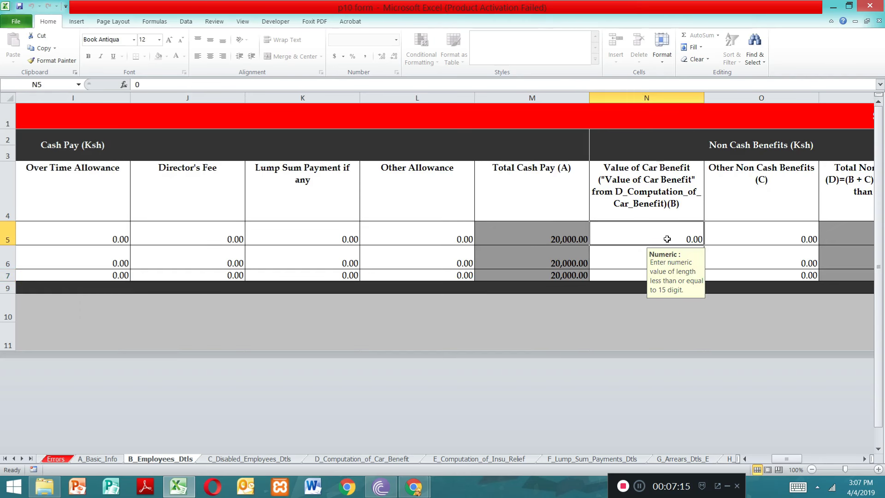
{"action": "left_click", "coordinate": [741, 241]}
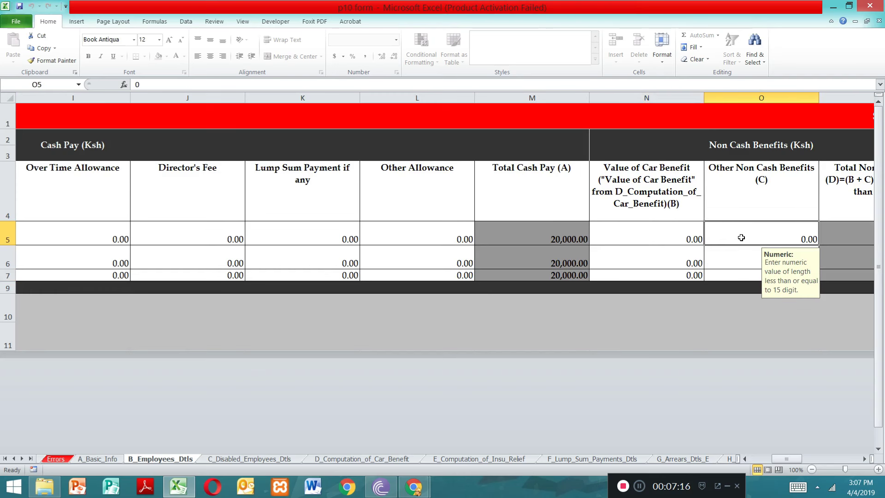
{"action": "double_click", "coordinate": [865, 459]}
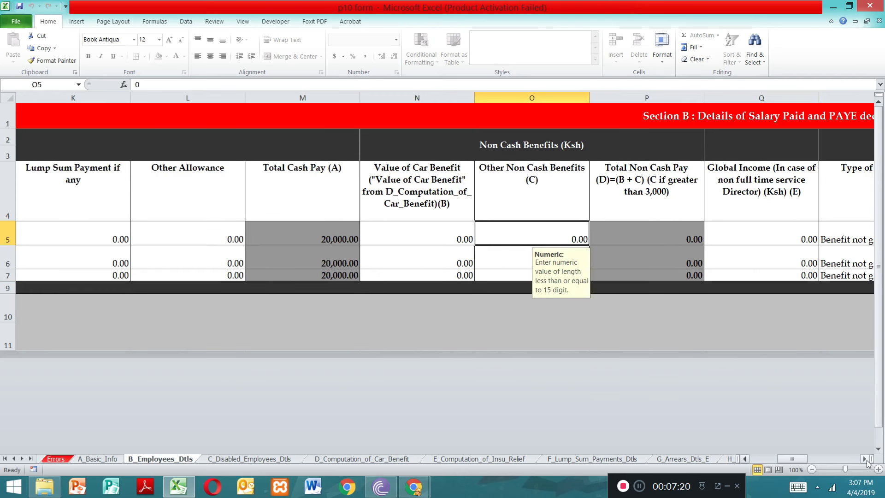
{"action": "key", "text": "Down"}
{"action": "key", "text": "Down"}
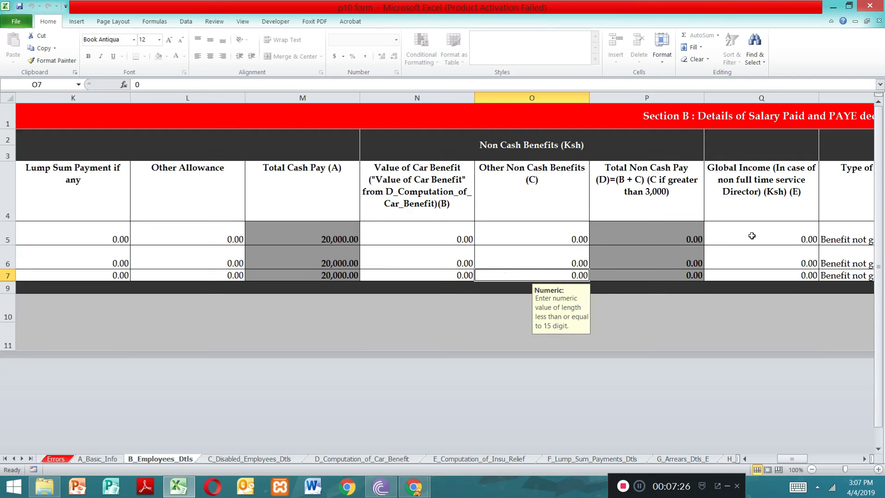
{"action": "double_click", "coordinate": [751, 235]}
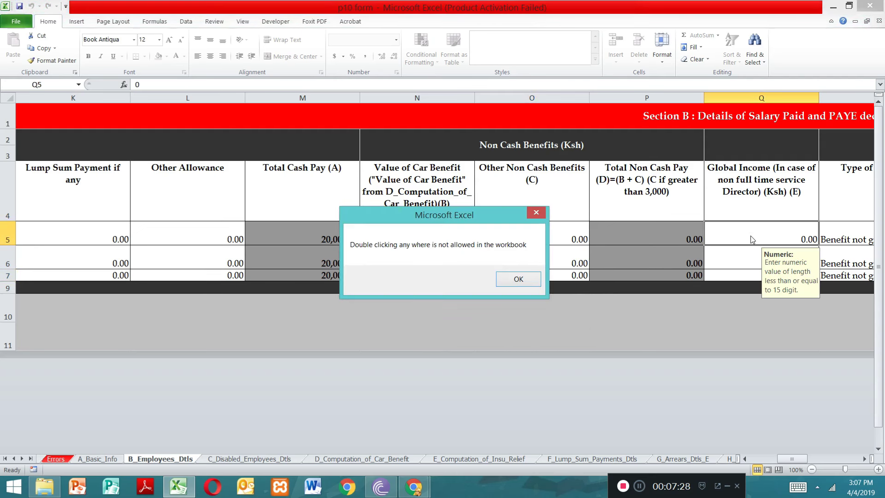
{"action": "key", "text": "Return"}
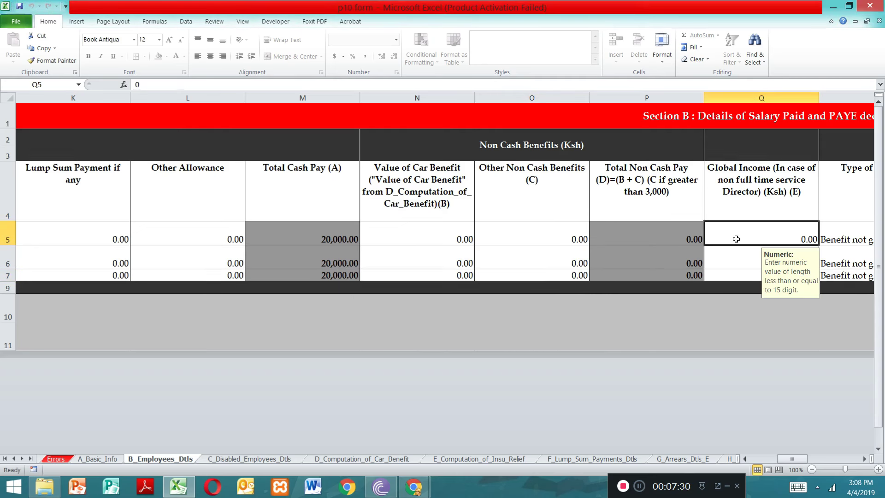
{"action": "left_click", "coordinate": [732, 266]}
{"action": "left_click", "coordinate": [740, 278]}
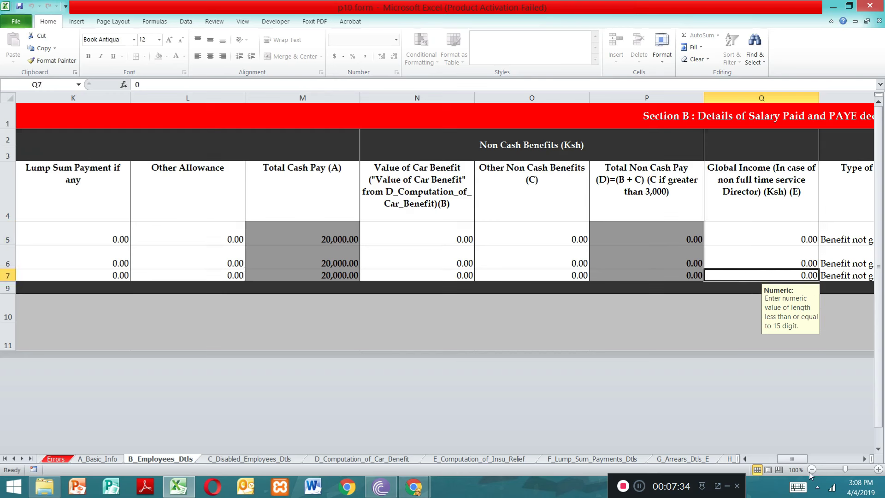
Enter 0 as the first employee's Actual Contribution (K) under the pension contribution benefit.
{"action": "left_click", "coordinate": [863, 459]}
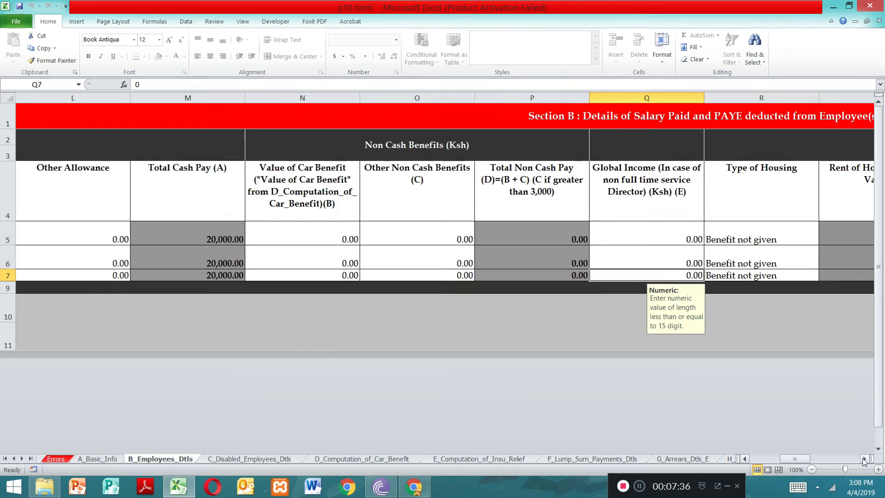
{"action": "left_click", "coordinate": [863, 459]}
{"action": "left_click", "coordinate": [863, 459]}
{"action": "left_click", "coordinate": [863, 459]}
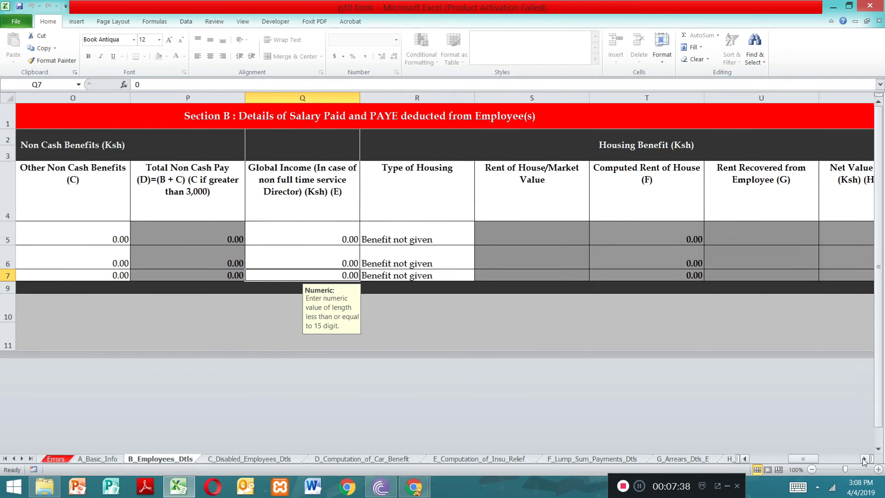
{"action": "left_click", "coordinate": [863, 458]}
{"action": "left_click", "coordinate": [863, 459]}
{"action": "left_click", "coordinate": [863, 458]}
{"action": "left_click", "coordinate": [863, 459]}
{"action": "left_click", "coordinate": [863, 459]}
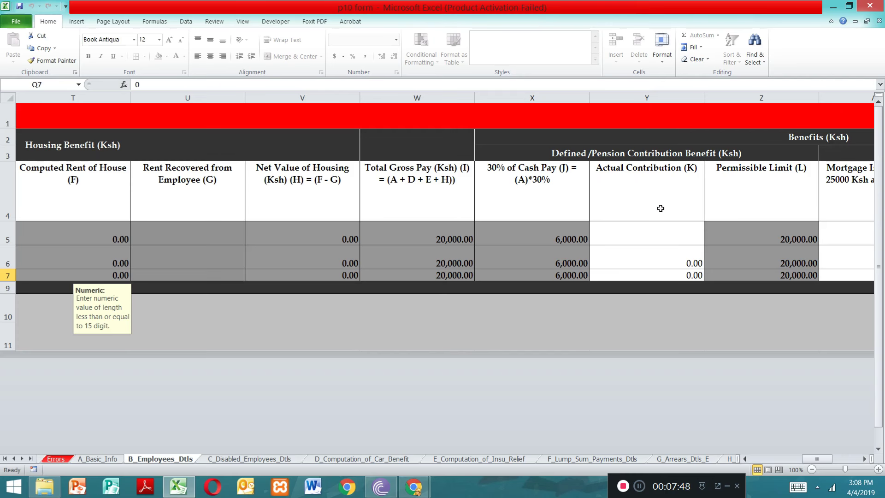
{"action": "left_click", "coordinate": [662, 239]}
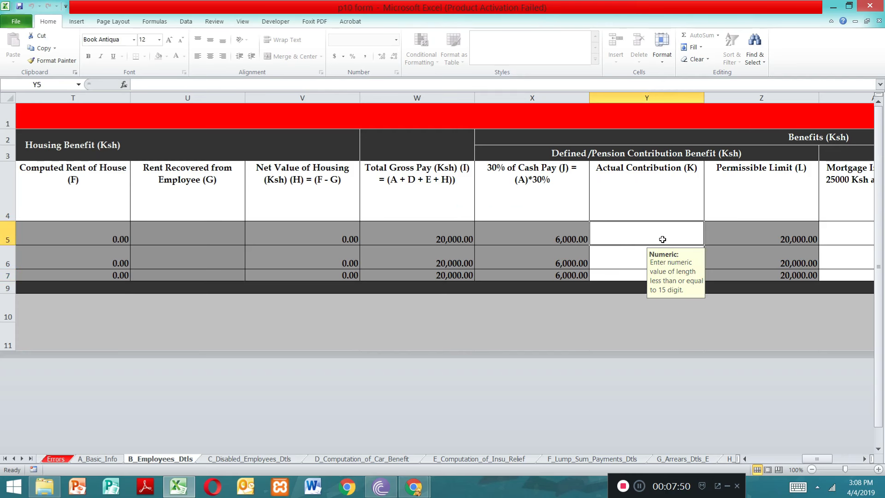
{"action": "double_click", "coordinate": [662, 239]}
{"action": "key", "text": "Return"}
{"action": "type", "text": "0"}
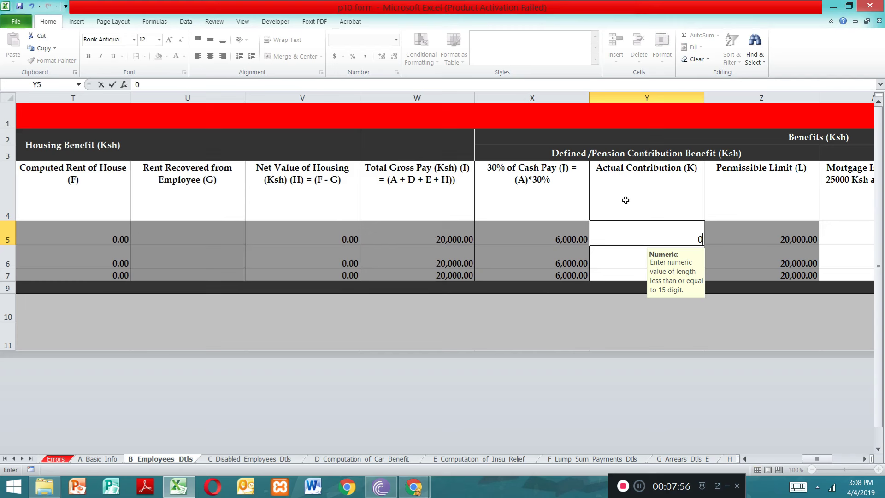
{"action": "key", "text": "Tab"}
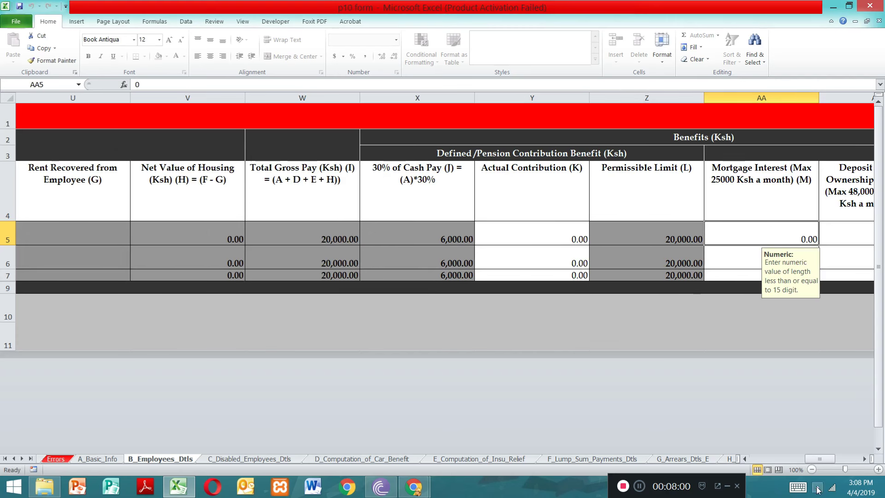
Set the first employee's Monthly Personal Relief (R) to 1408 and check the insurance relief cells beside it.
{"action": "left_click", "coordinate": [864, 458]}
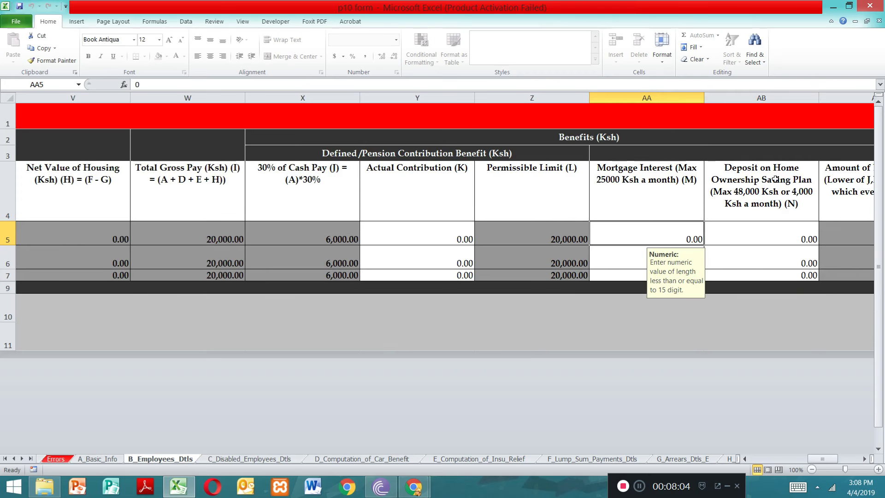
{"action": "left_click", "coordinate": [863, 459]}
{"action": "double_click", "coordinate": [863, 458]}
{"action": "left_click", "coordinate": [864, 458]}
{"action": "left_click", "coordinate": [863, 458]}
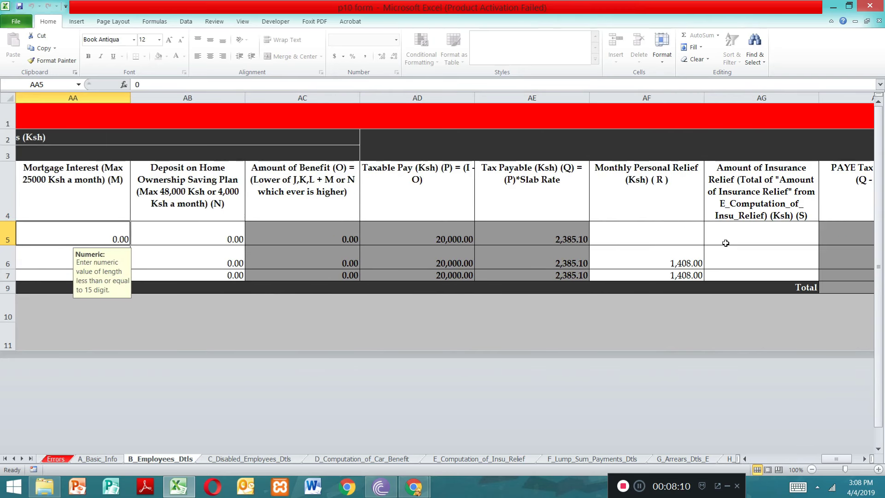
{"action": "left_click", "coordinate": [618, 238]}
{"action": "type", "text": "1"}
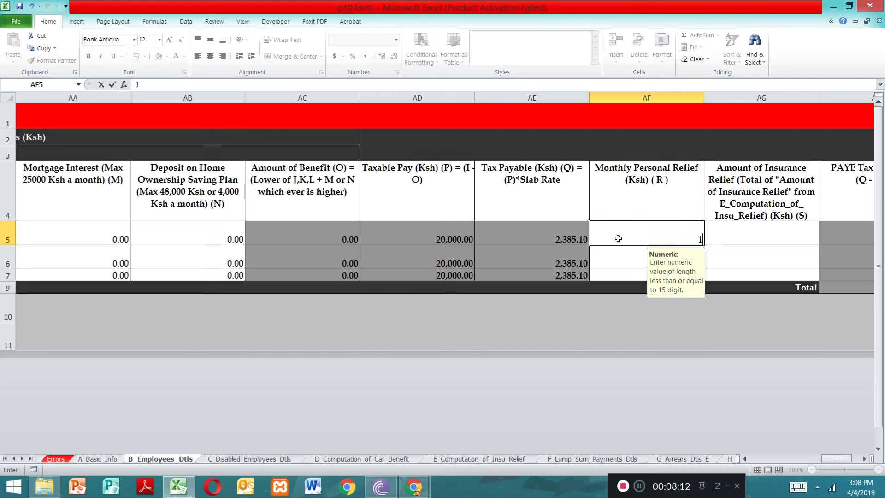
{"action": "type", "text": "408"}
{"action": "left_click", "coordinate": [733, 243]}
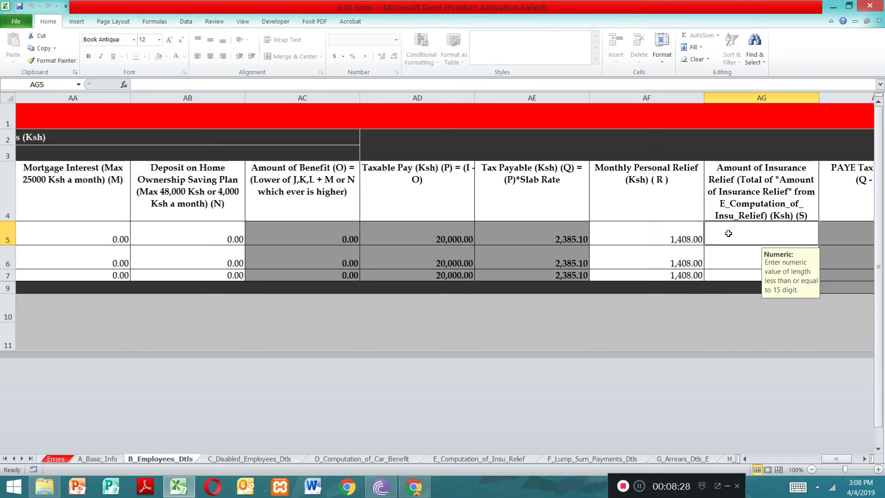
{"action": "left_click", "coordinate": [733, 265]}
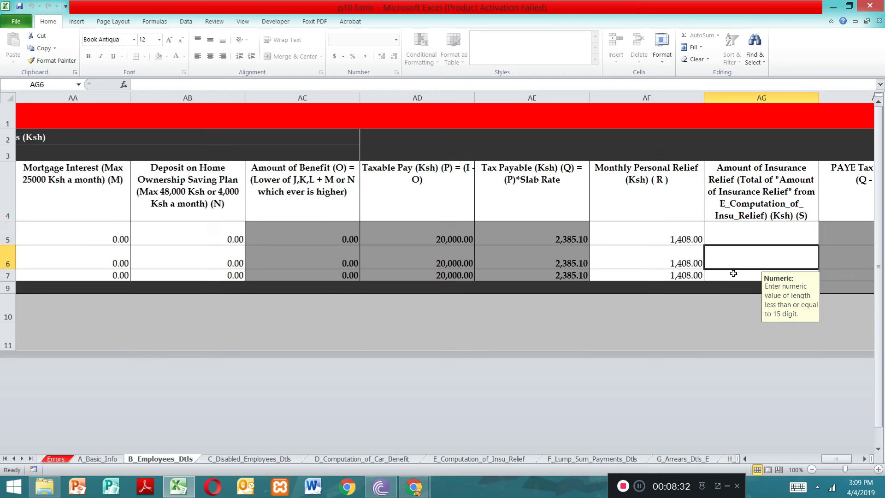
{"action": "left_click", "coordinate": [733, 274]}
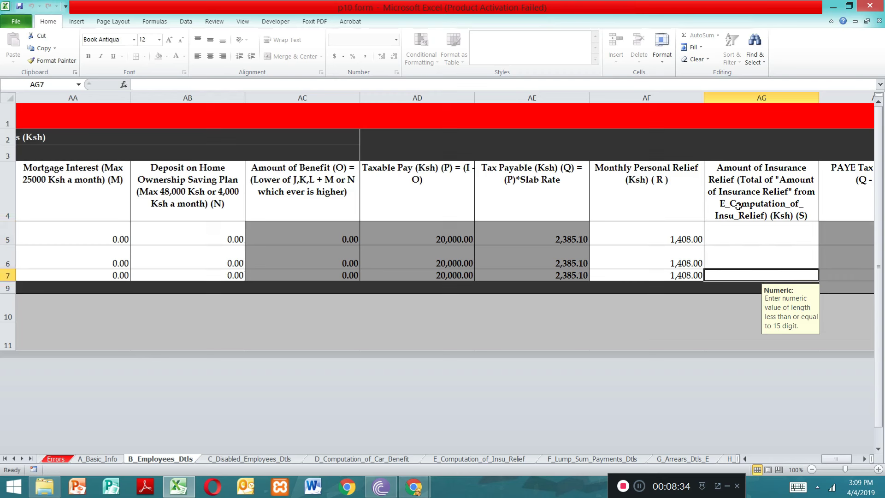
{"action": "left_click", "coordinate": [749, 235]}
{"action": "left_click", "coordinate": [744, 257]}
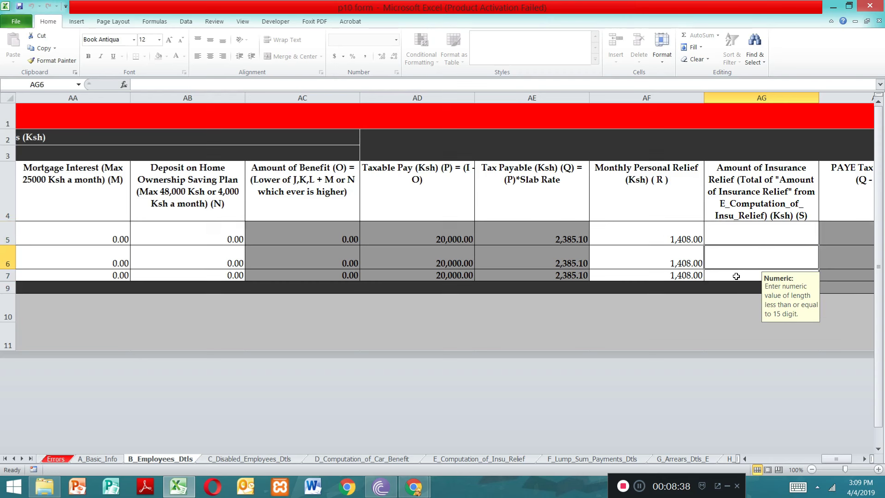
{"action": "left_click", "coordinate": [736, 275]}
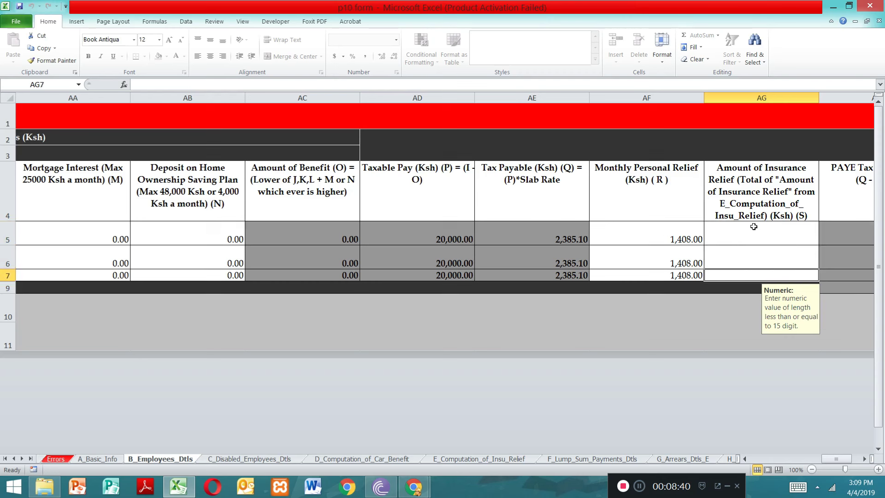
Enter 977.10 as the first employee's Self Assessed PAYE Tax.
{"action": "left_click", "coordinate": [864, 459]}
{"action": "left_click", "coordinate": [864, 459]}
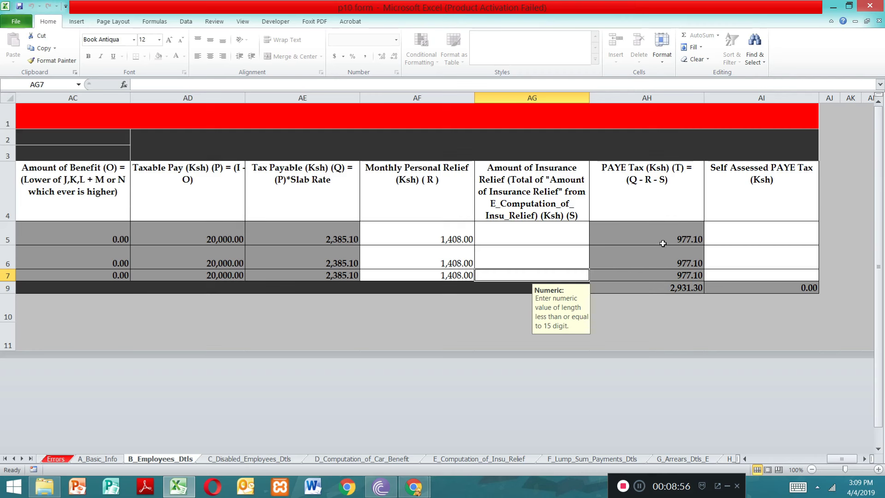
{"action": "left_click", "coordinate": [715, 236]}
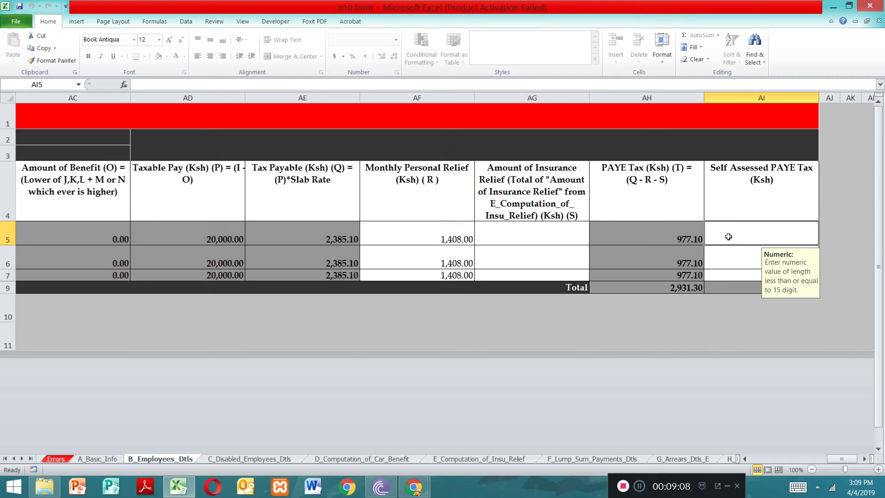
{"action": "type", "text": "97"}
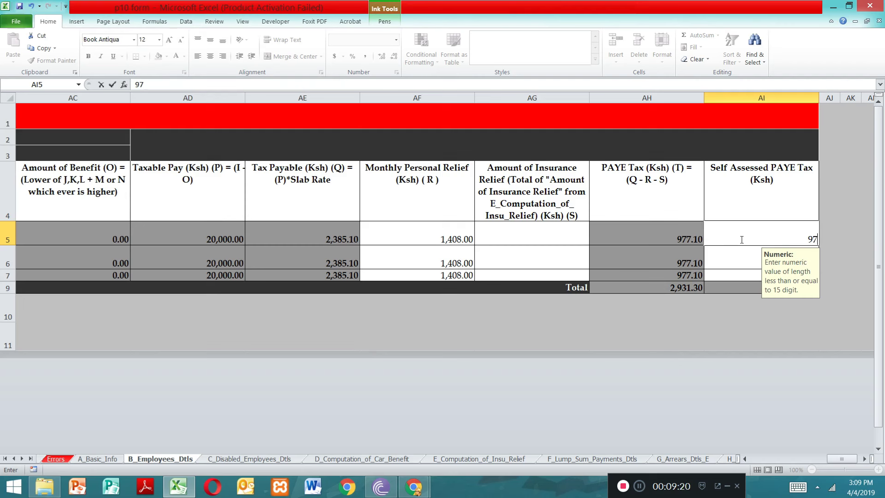
{"action": "type", "text": ".10"}
{"action": "key", "text": "Return"}
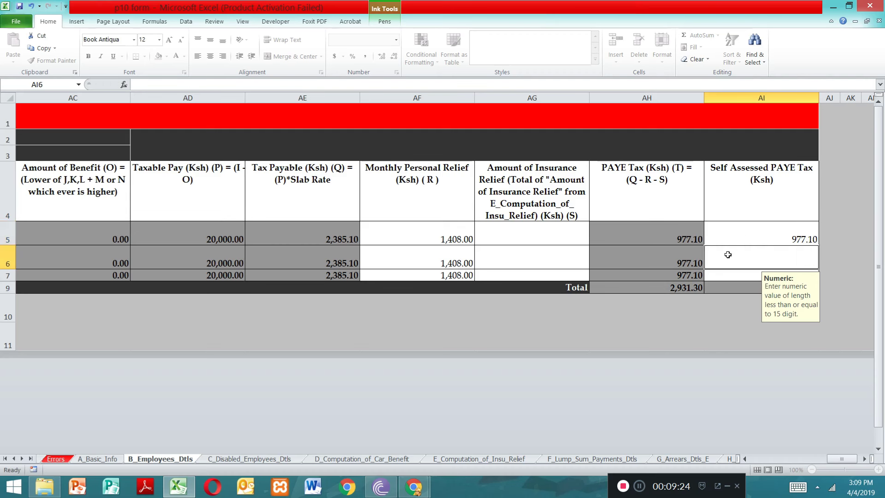
{"action": "left_click", "coordinate": [751, 235]}
{"action": "left_click", "coordinate": [737, 257]}
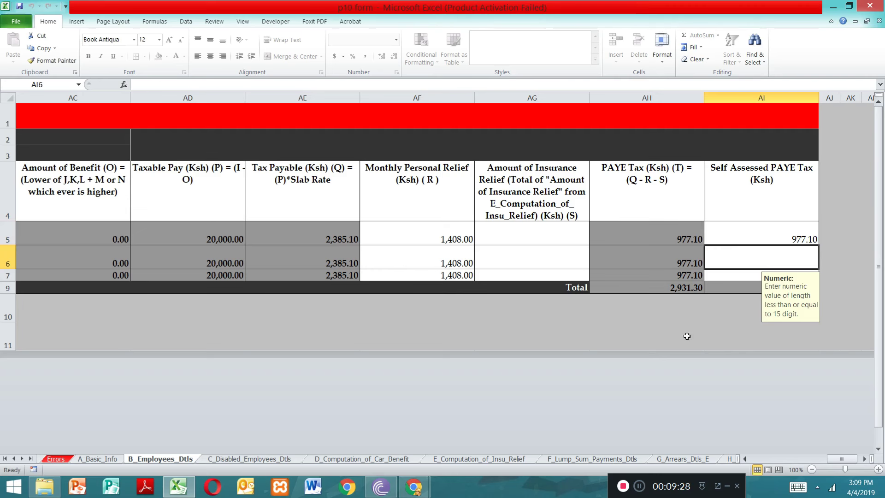
Set the second employee's Basic Salary to 30000.
{"action": "left_click_drag", "start_coordinate": [847, 460], "coordinate": [741, 461]}
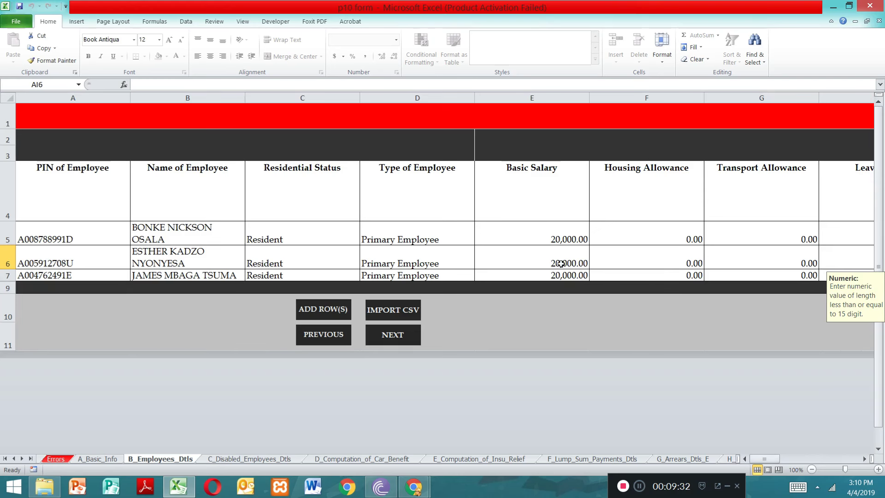
{"action": "double_click", "coordinate": [554, 262]}
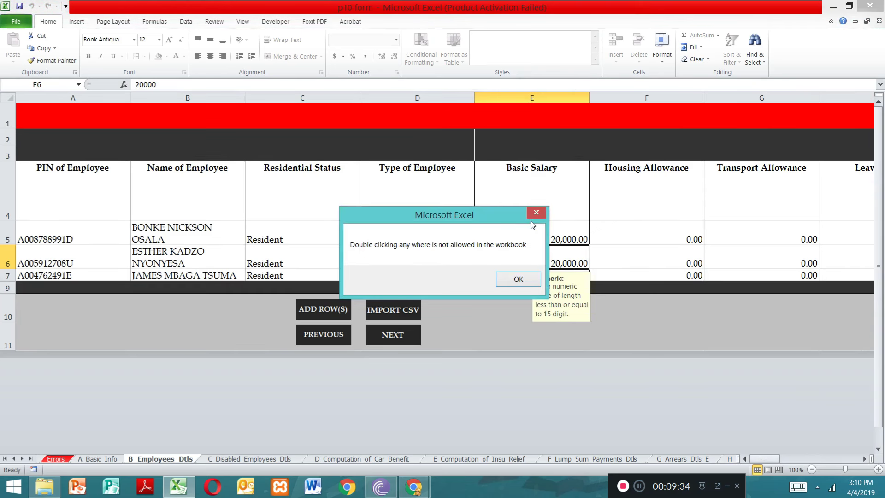
{"action": "left_click", "coordinate": [536, 213]}
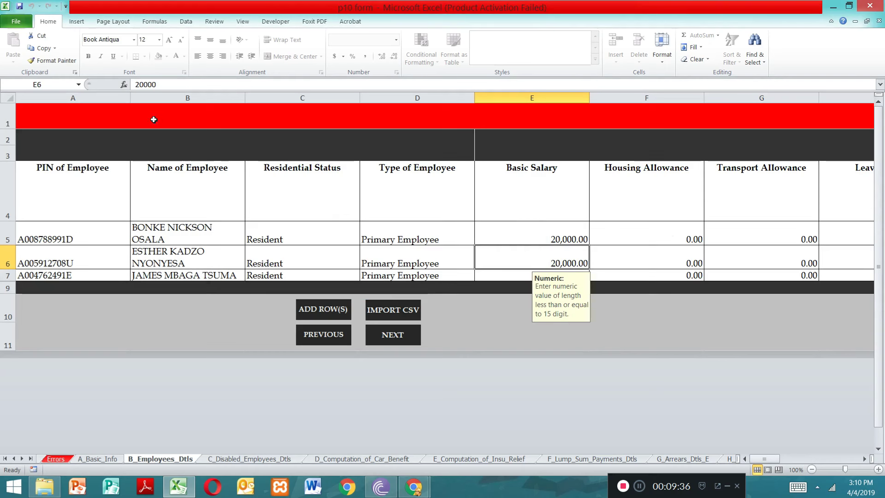
{"action": "left_click", "coordinate": [141, 84]}
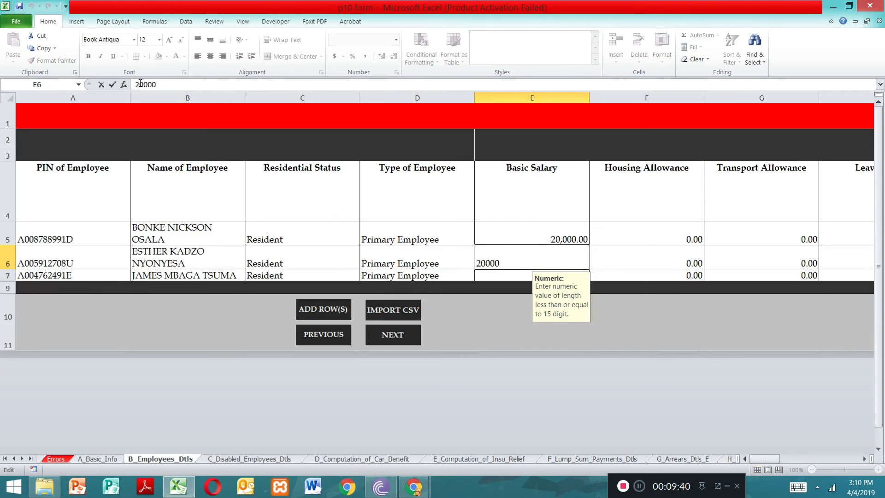
{"action": "key", "text": "BackSpace"}
{"action": "type", "text": "3"}
{"action": "left_click", "coordinate": [487, 273]}
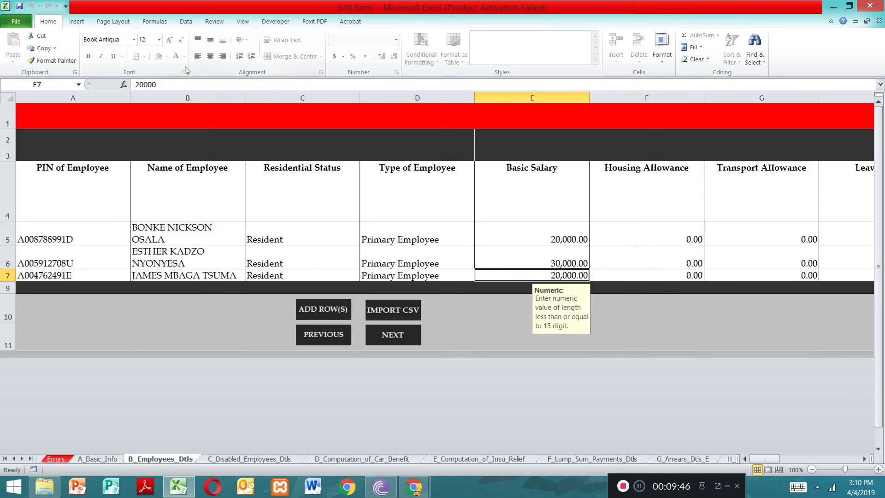
Set the third employee's Basic Salary to 40000.
{"action": "left_click", "coordinate": [141, 84]}
{"action": "key", "text": "BackSpace"}
{"action": "type", "text": "4"}
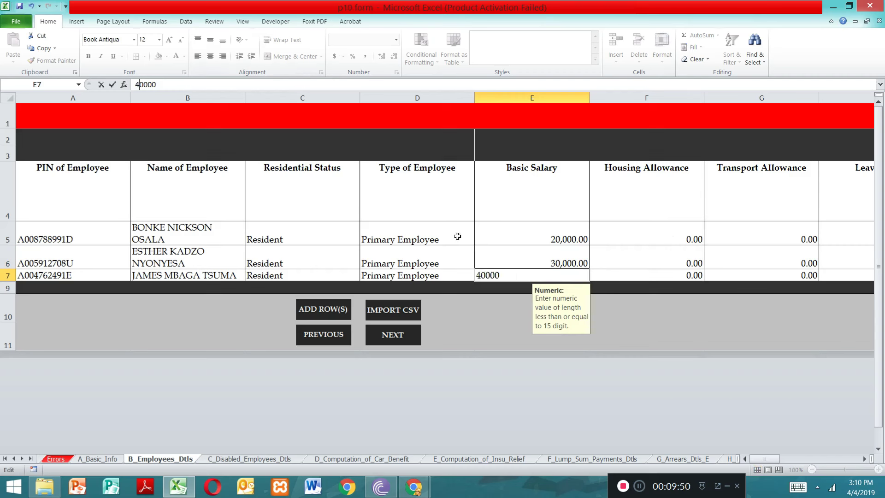
{"action": "left_click", "coordinate": [661, 346]}
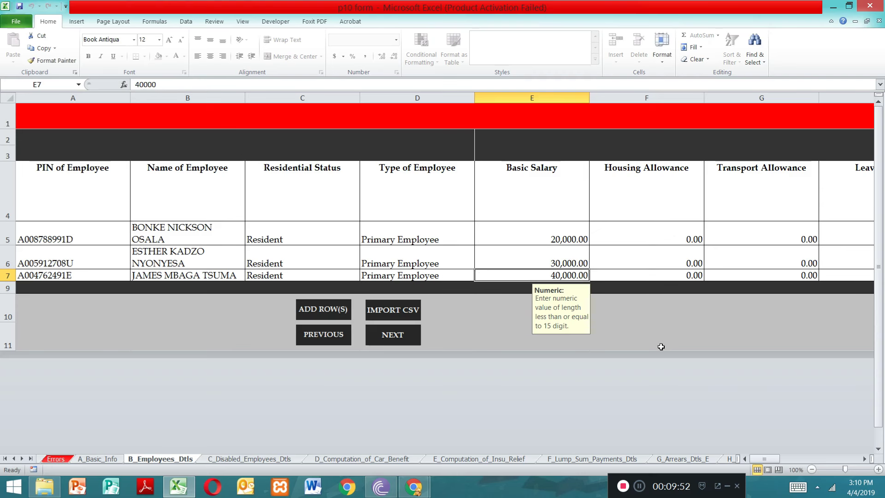
Enter the Self Assessed PAYE Tax as 2782.5 for the second employee and 5009.25 for the third.
{"action": "left_click_drag", "start_coordinate": [765, 457], "coordinate": [860, 463]}
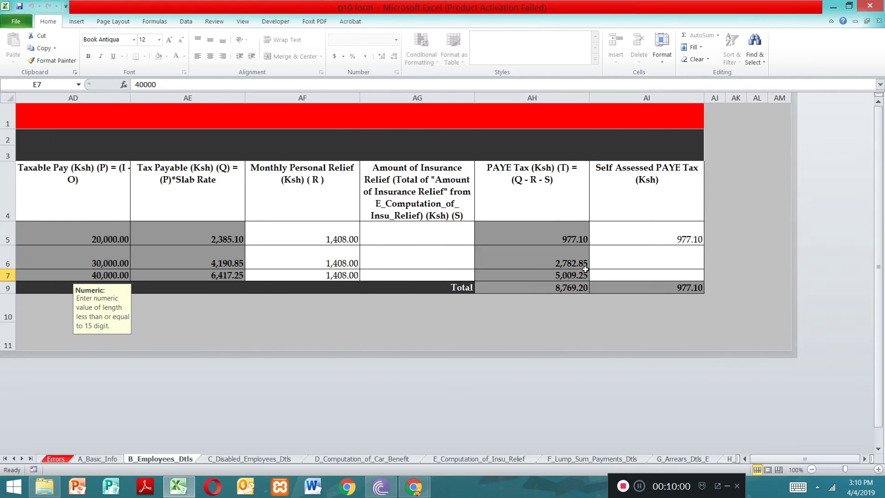
{"action": "left_click", "coordinate": [630, 254]}
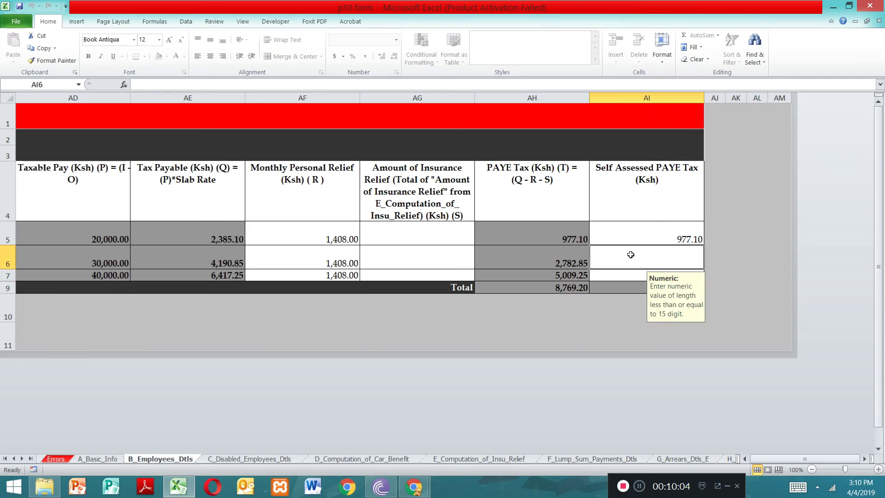
{"action": "double_click", "coordinate": [630, 255]}
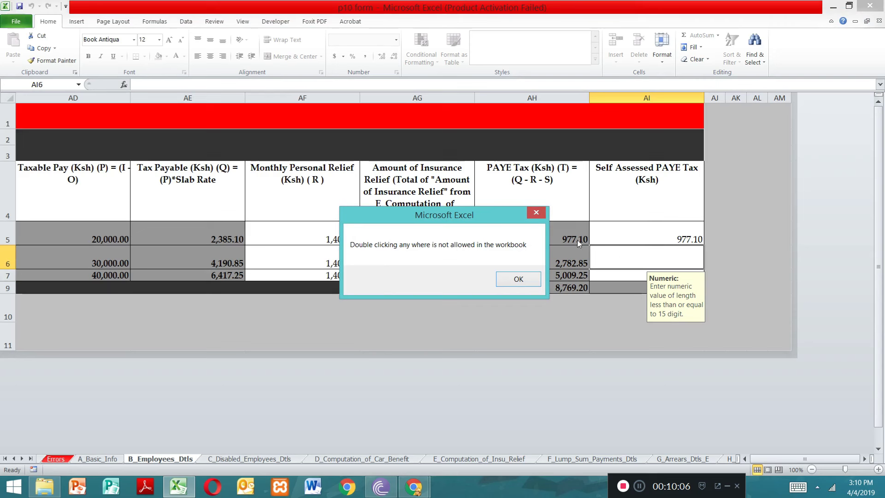
{"action": "left_click", "coordinate": [537, 212]}
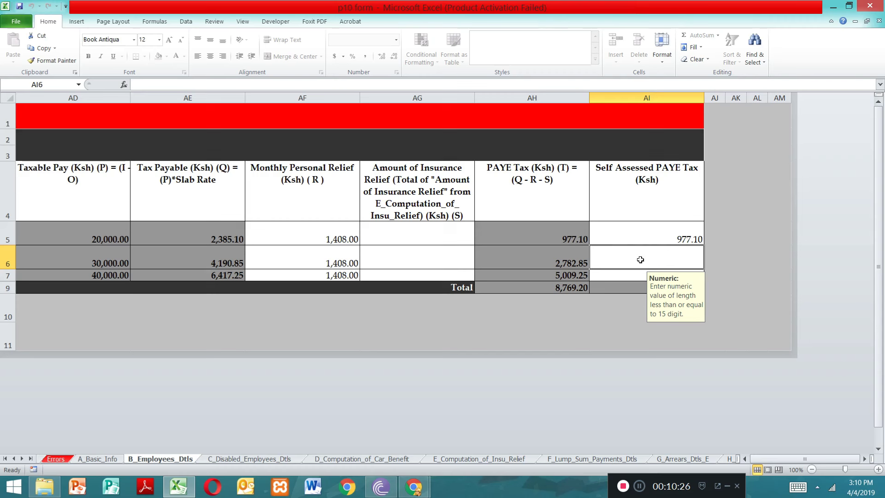
{"action": "type", "text": "2"}
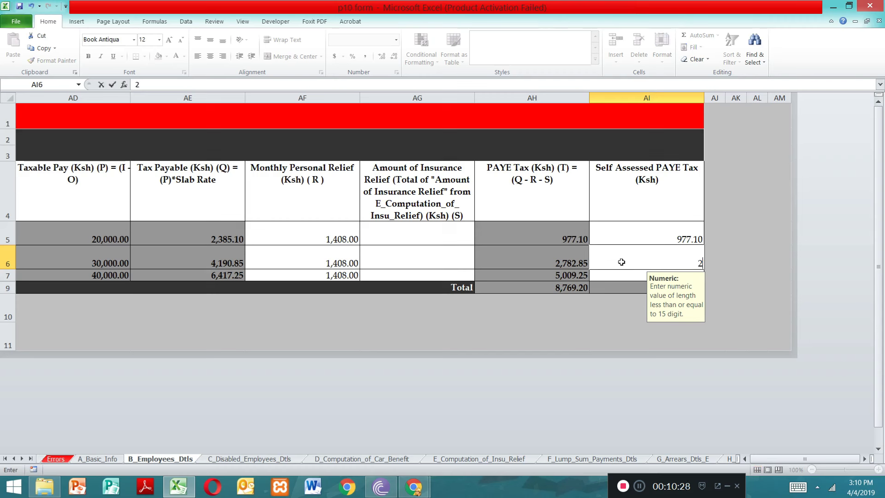
{"action": "type", "text": "782.5"}
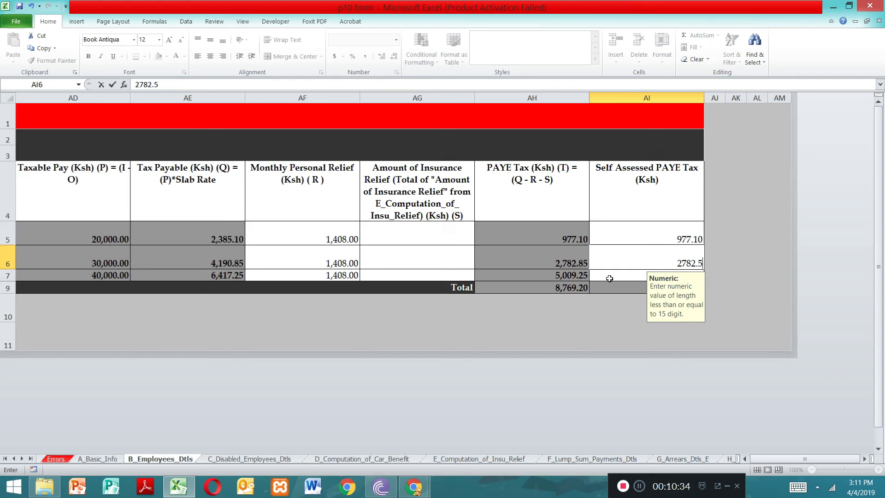
{"action": "left_click", "coordinate": [609, 278]}
{"action": "type", "text": "5009.25"}
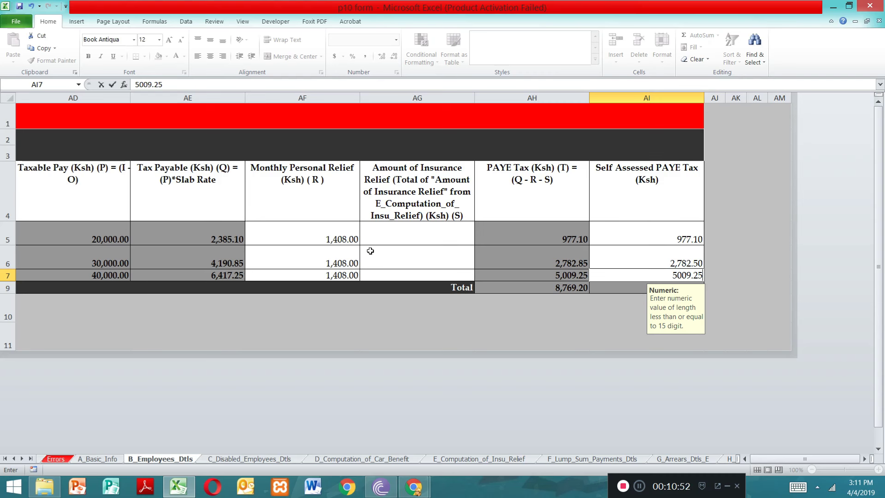
Review the employees' basic salaries and compare each Self Assessed PAYE Tax entry with the PAYE Tax (T) beside it.
{"action": "left_click_drag", "start_coordinate": [780, 458], "coordinate": [759, 462]}
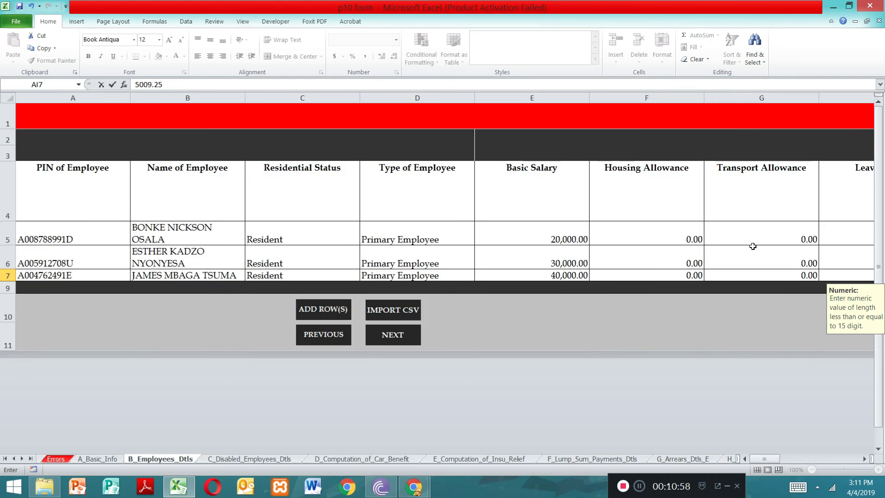
{"action": "left_click_drag", "start_coordinate": [764, 458], "coordinate": [805, 457]}
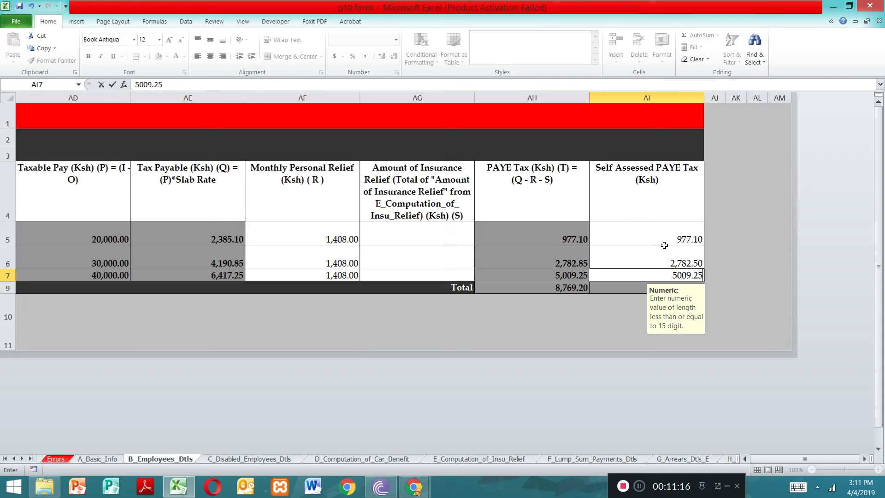
{"action": "left_click", "coordinate": [117, 39]}
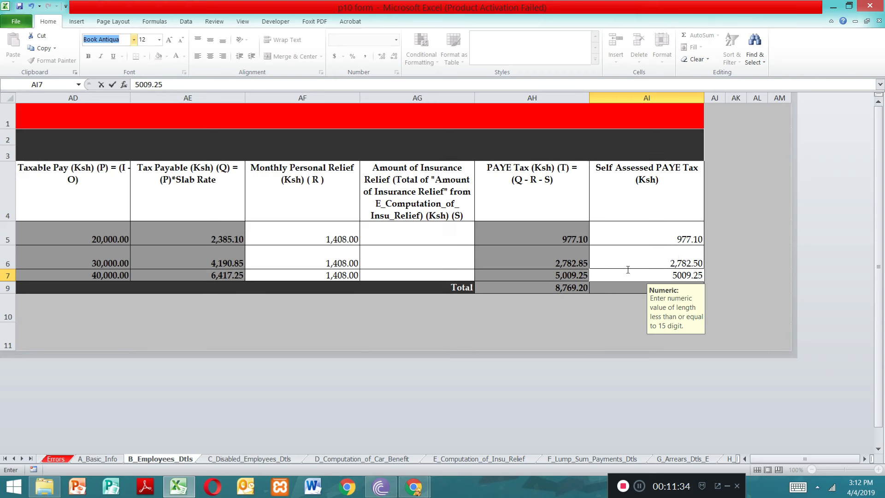
{"action": "left_click", "coordinate": [627, 235]}
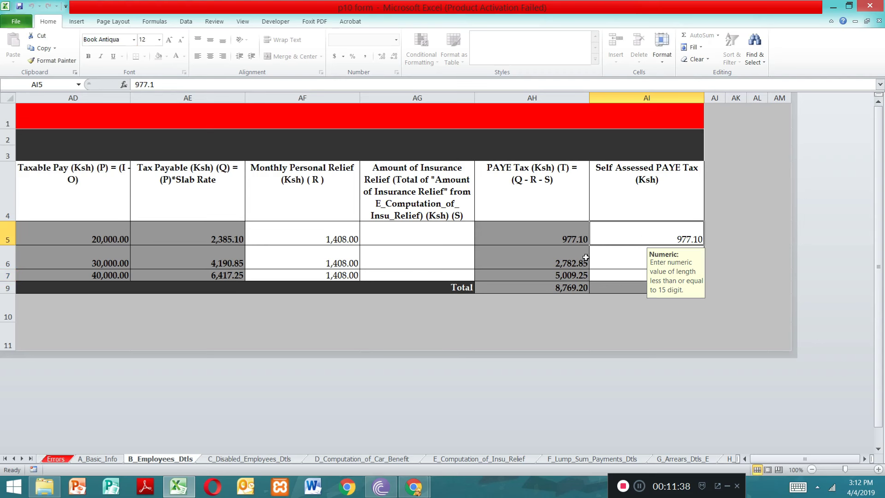
{"action": "left_click", "coordinate": [607, 259]}
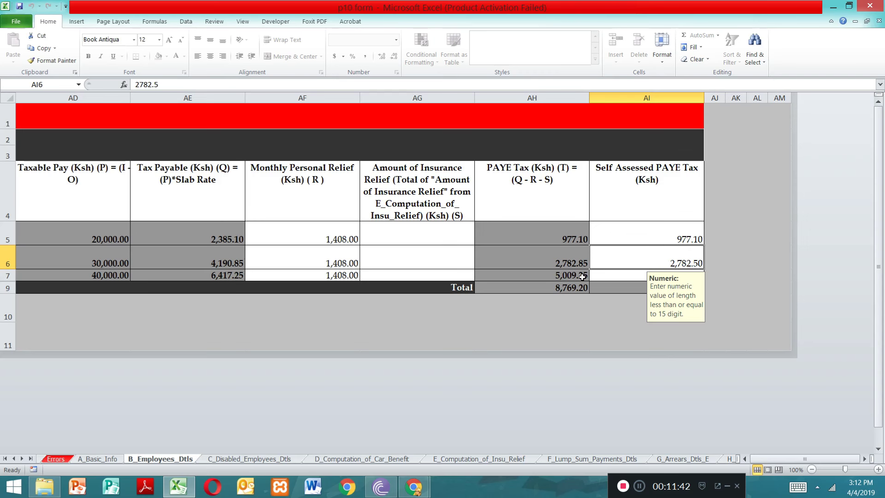
{"action": "left_click", "coordinate": [599, 277]}
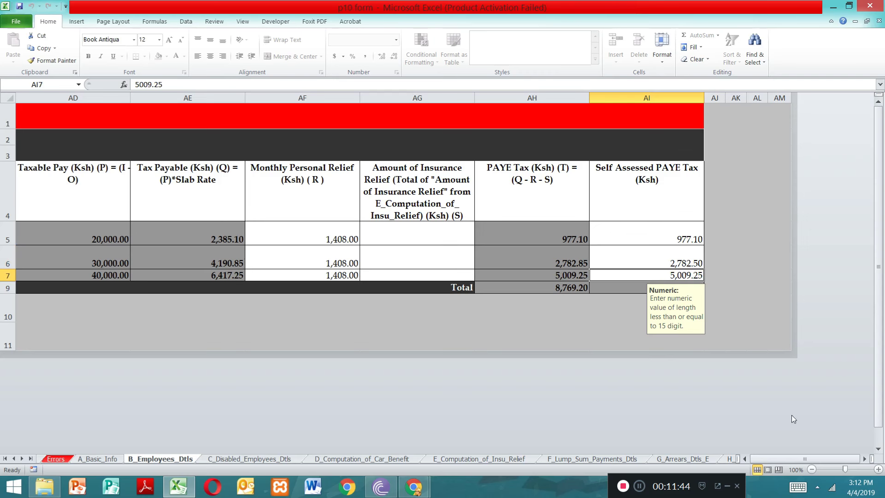
Advance from the employee details through sections C to I, leaving them blank, to section J for fringe benefit tax.
{"action": "left_click_drag", "start_coordinate": [805, 458], "coordinate": [765, 459]}
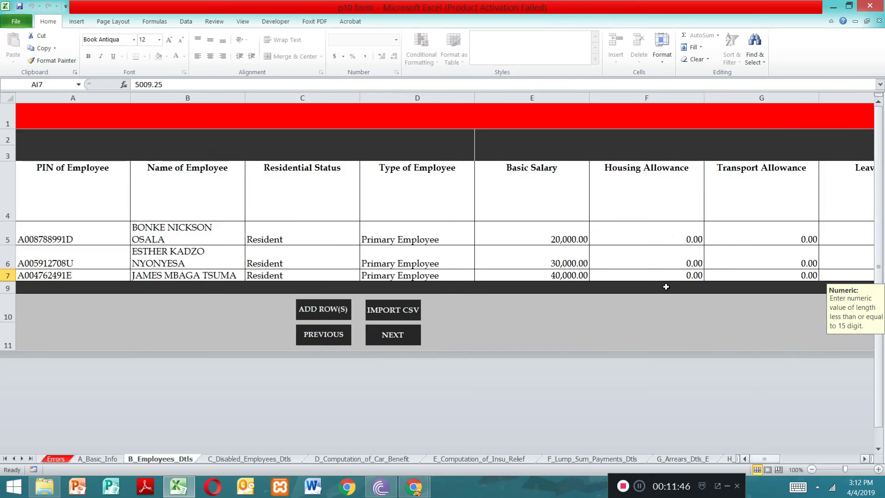
{"action": "left_click", "coordinate": [405, 337]}
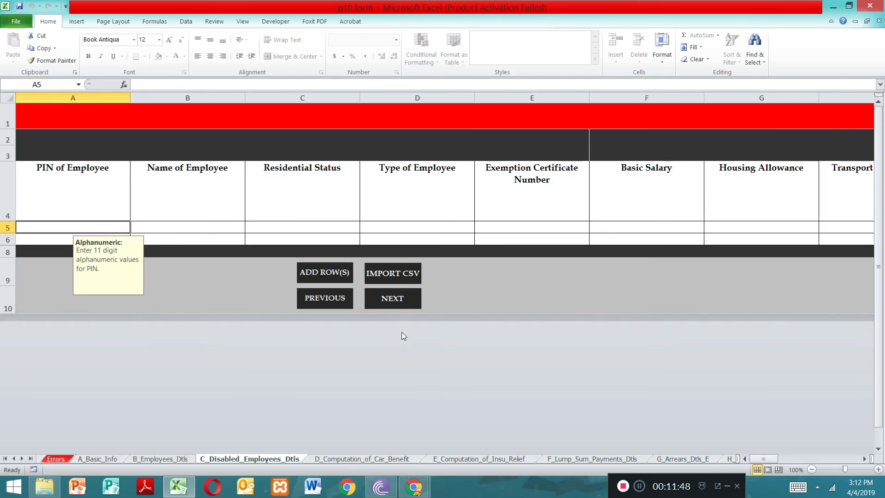
{"action": "left_click", "coordinate": [402, 307]}
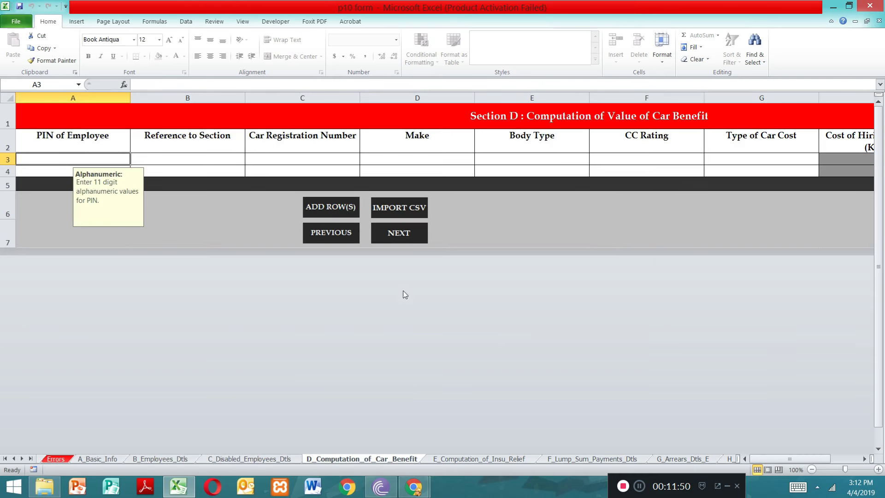
{"action": "left_click", "coordinate": [409, 233]}
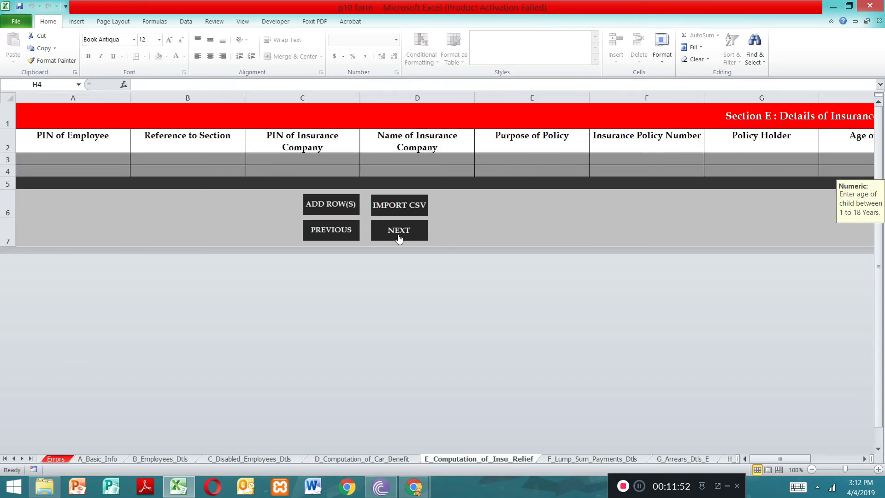
{"action": "left_click", "coordinate": [398, 232]}
{"action": "left_click", "coordinate": [405, 269]}
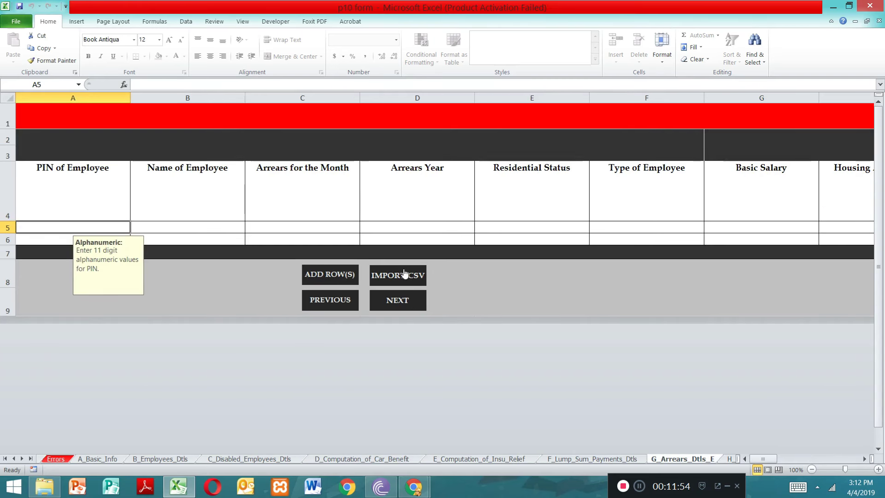
{"action": "left_click", "coordinate": [401, 303]}
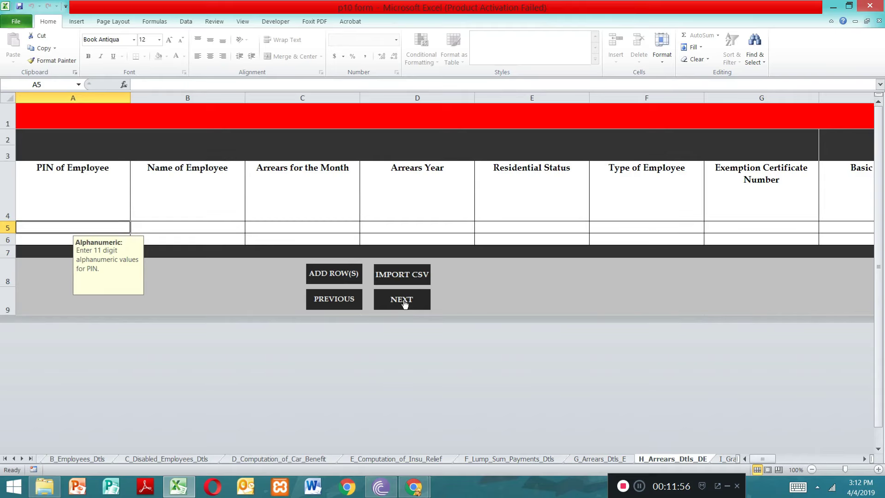
{"action": "left_click", "coordinate": [404, 303]}
{"action": "left_click", "coordinate": [418, 371]}
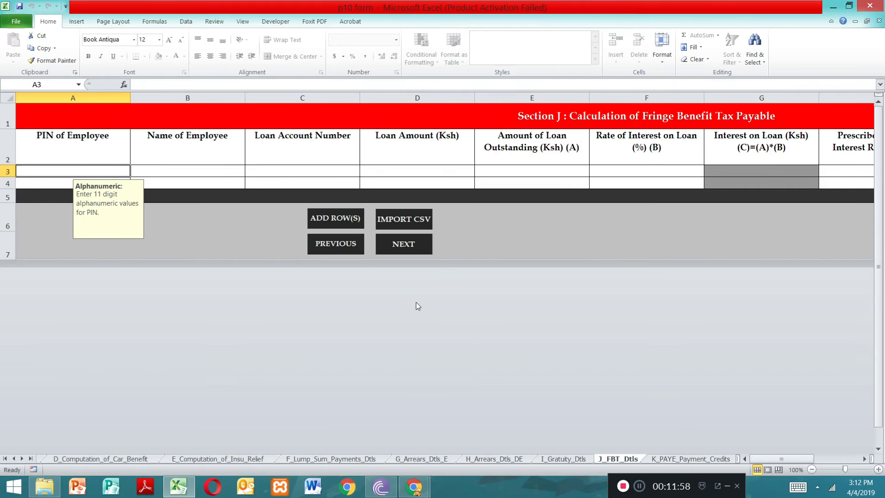
Advance past sections J and K, leaving them blank, to section L, validate the return and agree to generate the upload file.
{"action": "left_click", "coordinate": [402, 253]}
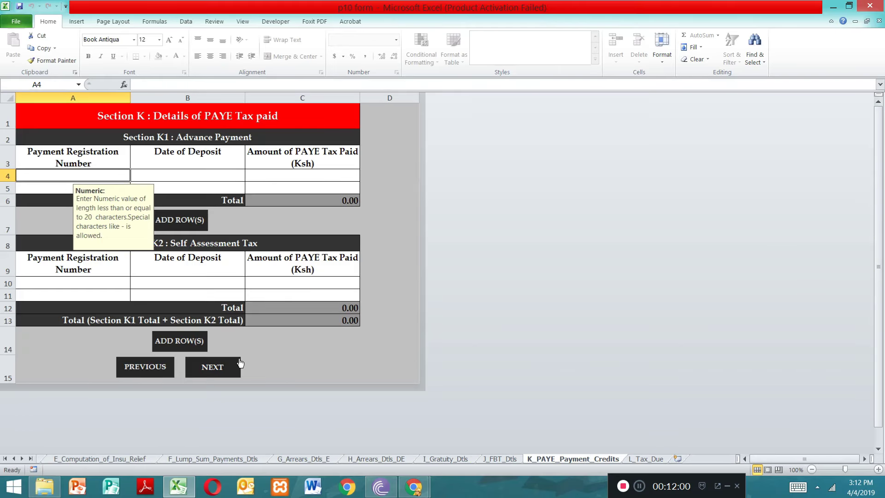
{"action": "left_click", "coordinate": [220, 371]}
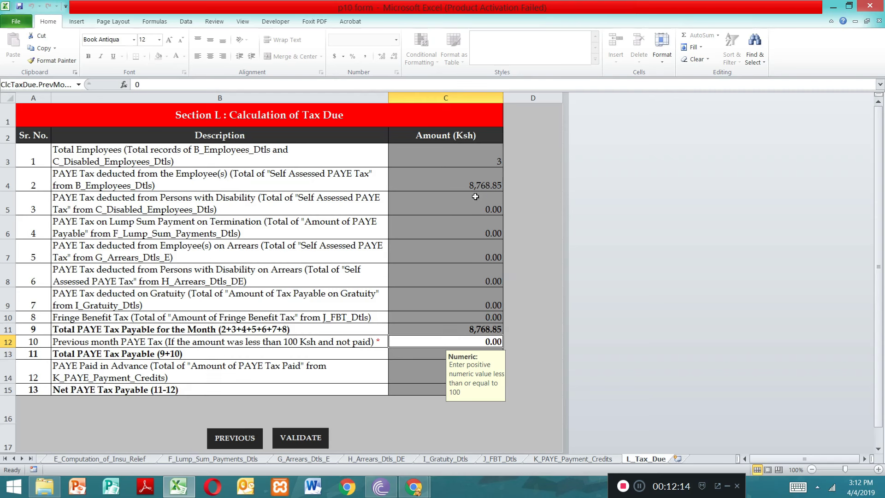
{"action": "left_click", "coordinate": [294, 441]}
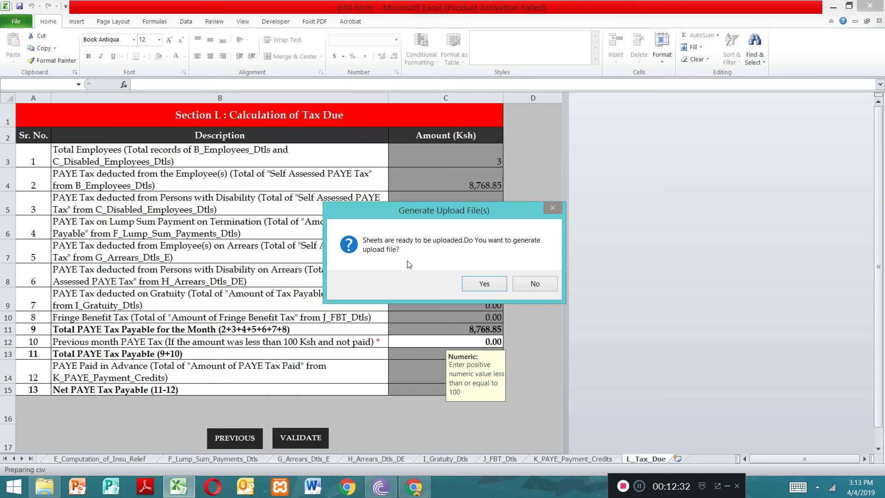
{"action": "left_click", "coordinate": [478, 284]}
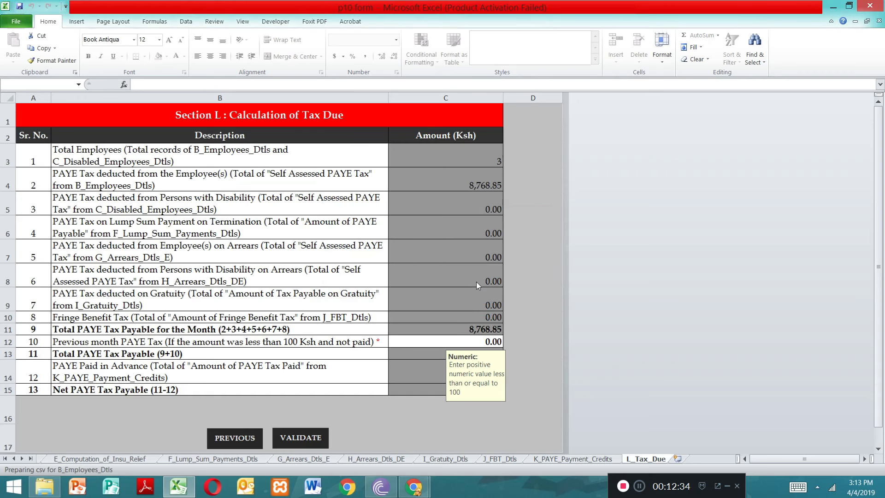
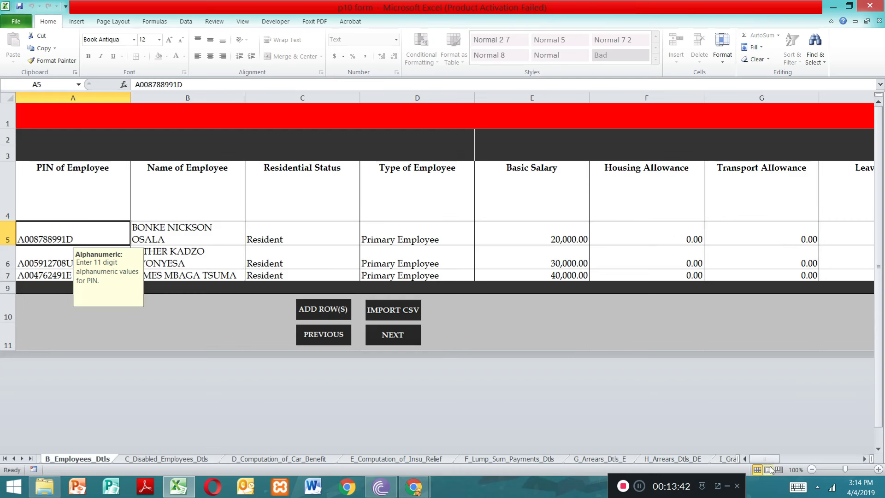
Recheck the employees' PAYE figures in section B and look through the remaining sections up to the tax due in section L.
{"action": "left_click_drag", "start_coordinate": [768, 459], "coordinate": [854, 454]}
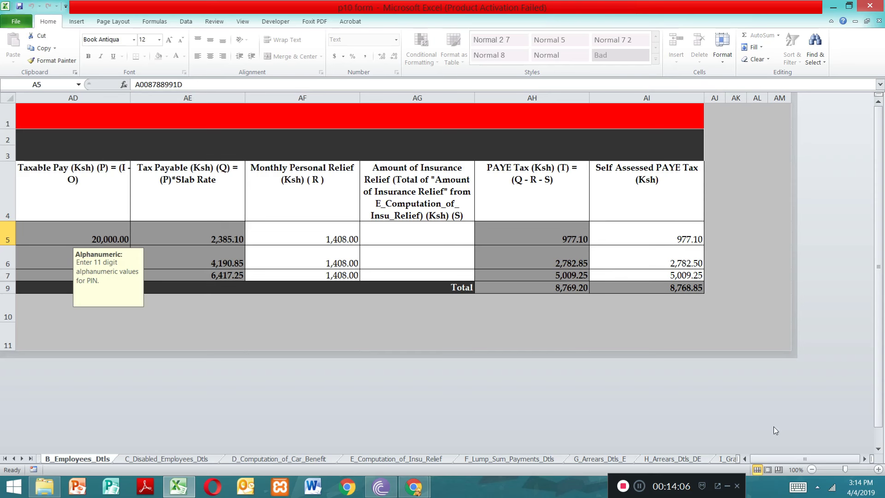
{"action": "left_click_drag", "start_coordinate": [779, 459], "coordinate": [773, 459]}
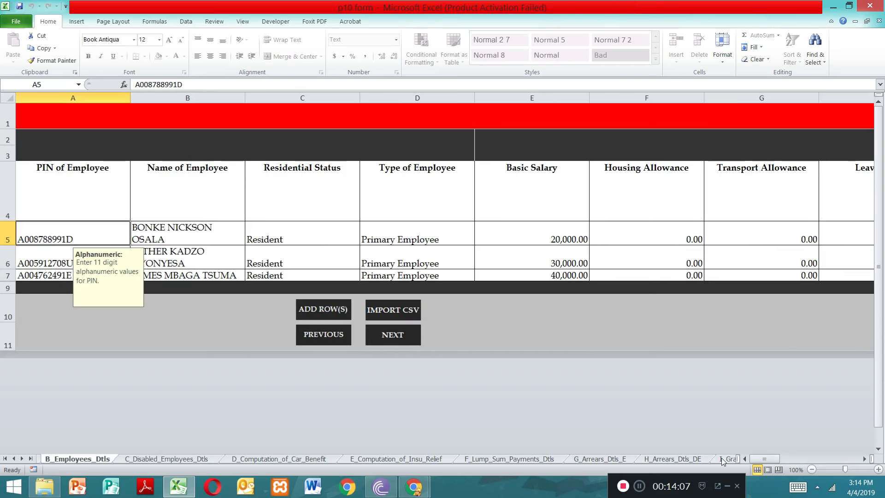
{"action": "left_click", "coordinate": [401, 339]}
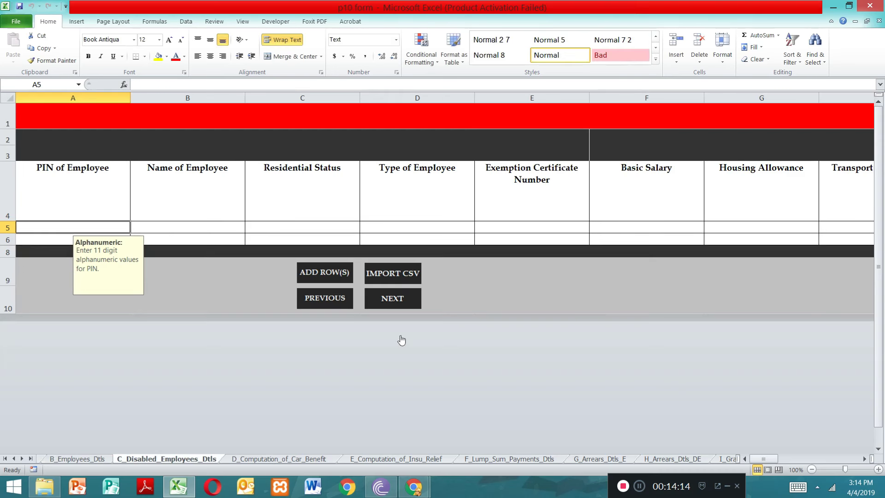
{"action": "left_click", "coordinate": [395, 302]}
{"action": "left_click", "coordinate": [401, 235]}
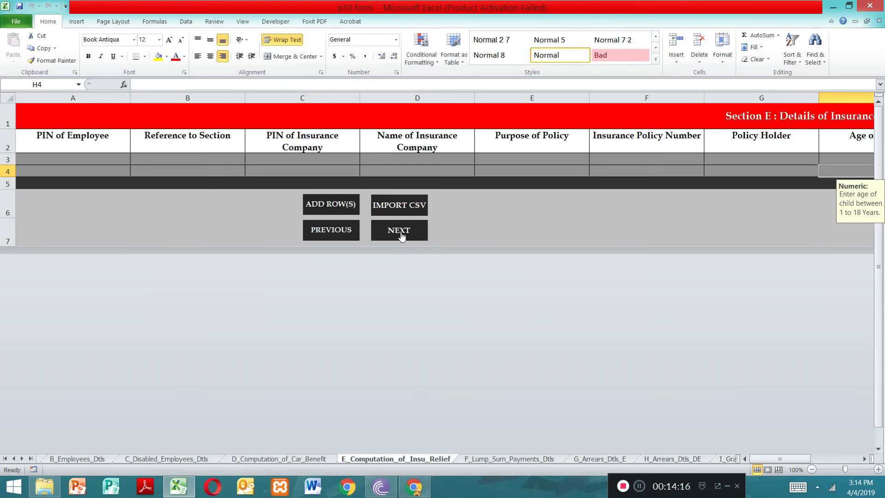
{"action": "left_click", "coordinate": [400, 236]}
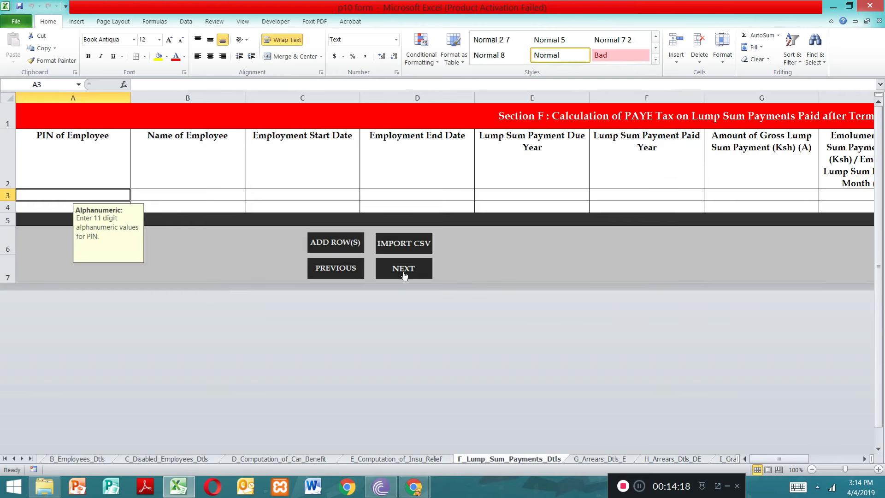
{"action": "left_click", "coordinate": [404, 273]}
{"action": "left_click", "coordinate": [401, 301]}
{"action": "left_click", "coordinate": [399, 301]}
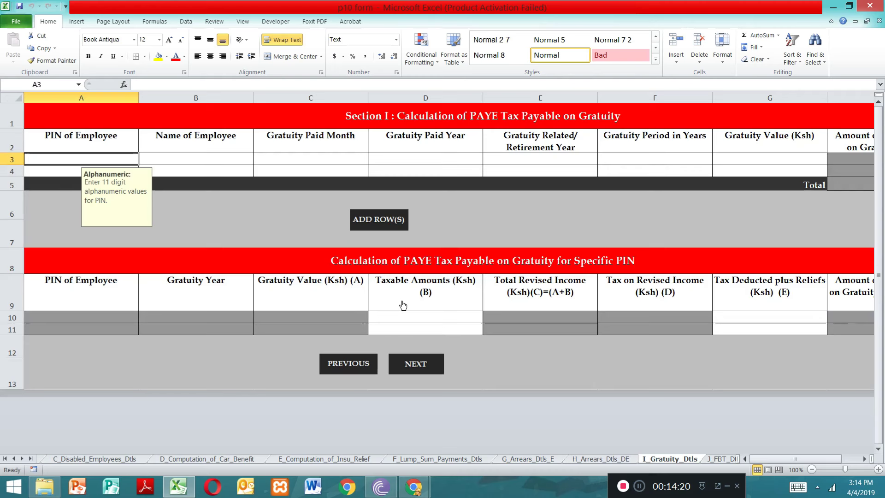
{"action": "left_click", "coordinate": [416, 363]}
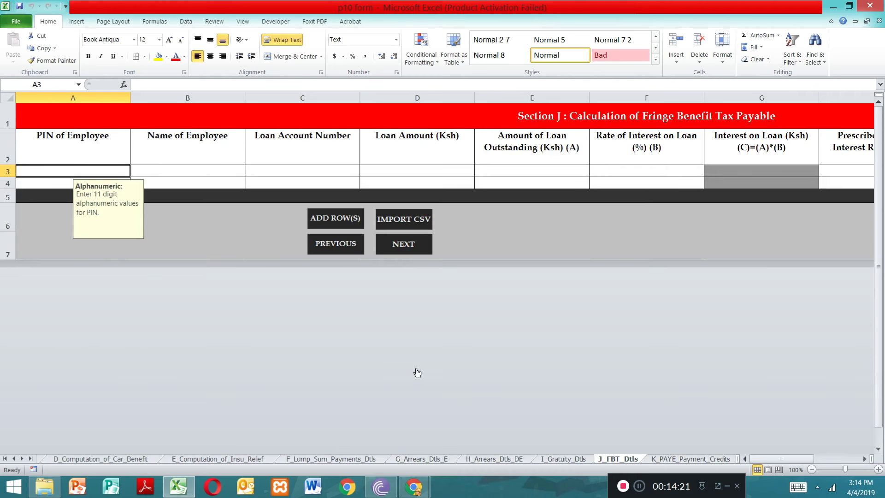
{"action": "left_click", "coordinate": [406, 246]}
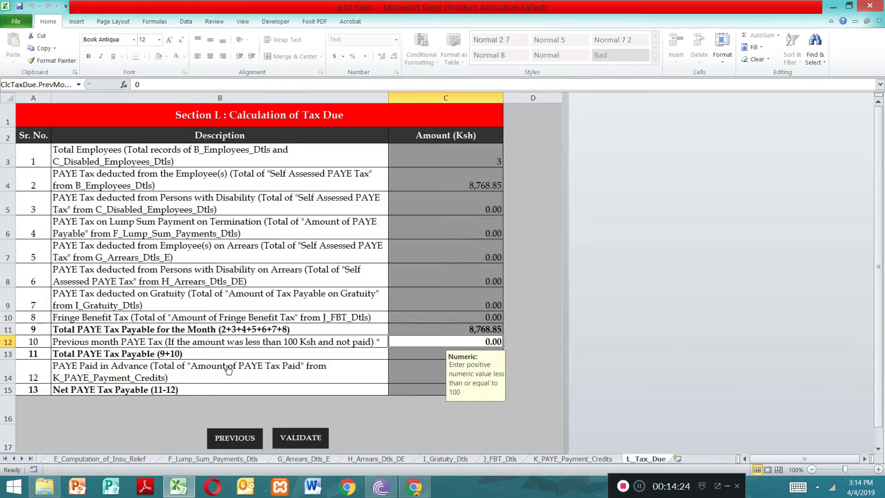
{"action": "left_click", "coordinate": [229, 369]}
Close the p10 form workbook, saving its changes.
{"action": "left_click", "coordinate": [639, 486]}
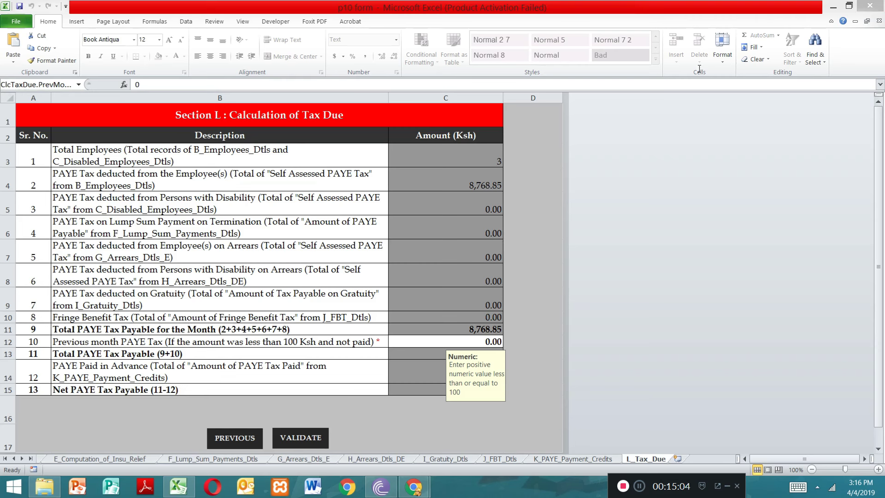
{"action": "left_click", "coordinate": [870, 6]}
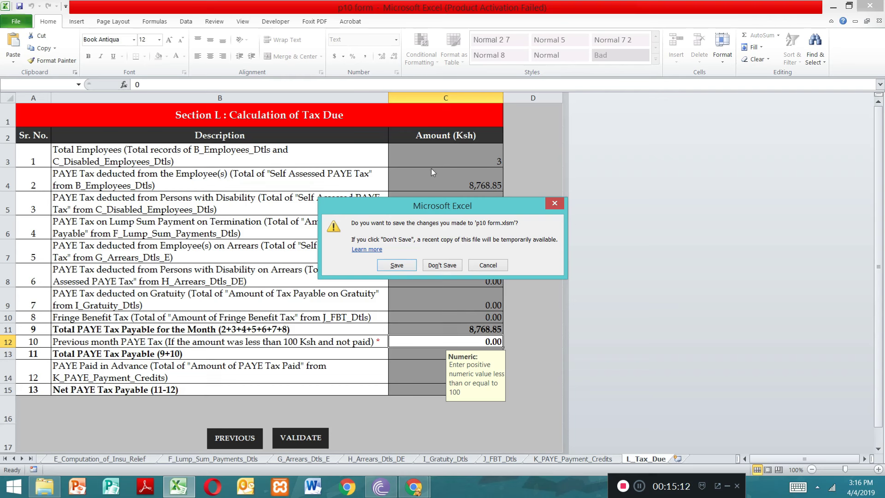
{"action": "left_click", "coordinate": [396, 265]}
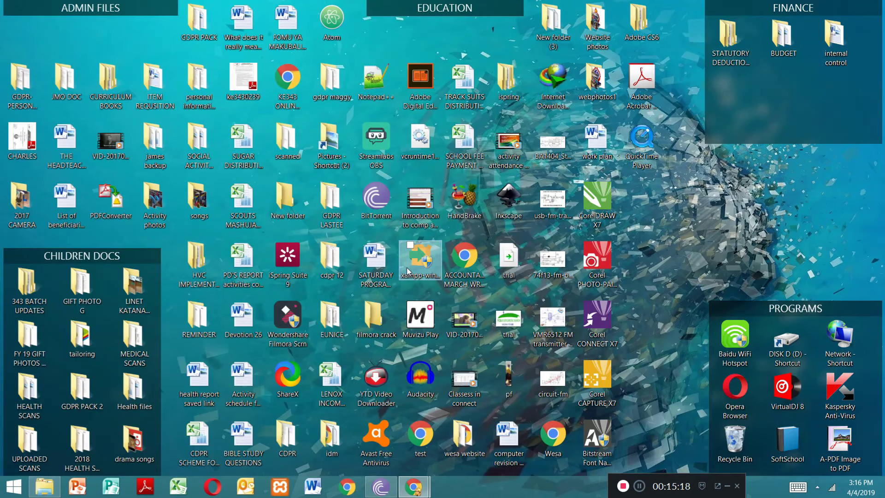
Reopen p10 form from the PAYE folder inside STATUTORY DEDUCTIONS on the desktop and dismiss the startup notices.
{"action": "left_click", "coordinate": [728, 57]}
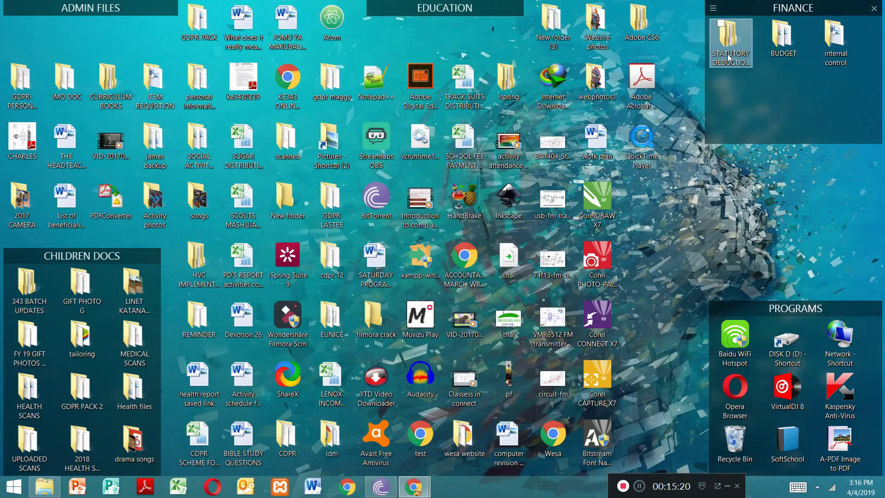
{"action": "double_click", "coordinate": [728, 58]}
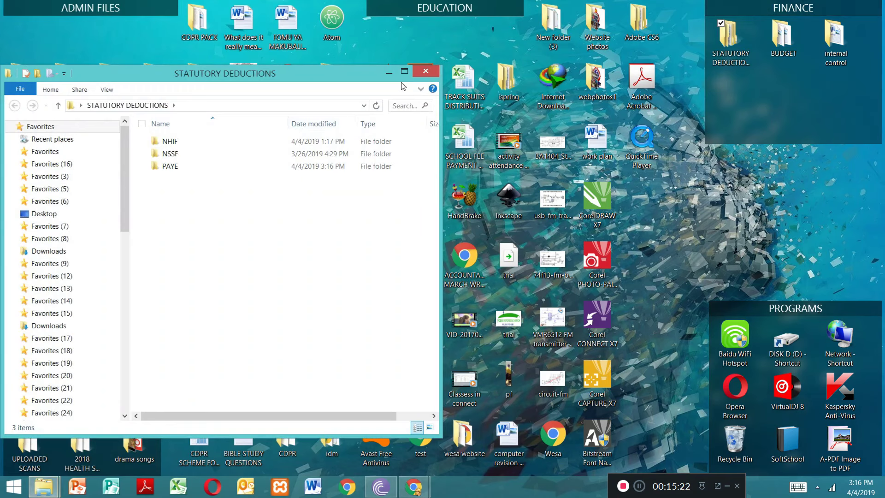
{"action": "left_click", "coordinate": [405, 72]}
{"action": "left_click", "coordinate": [165, 99]}
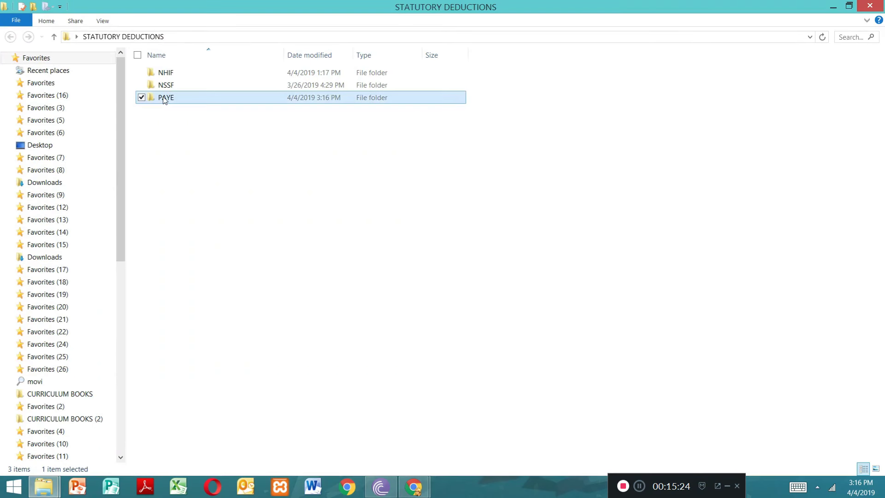
{"action": "double_click", "coordinate": [165, 100]}
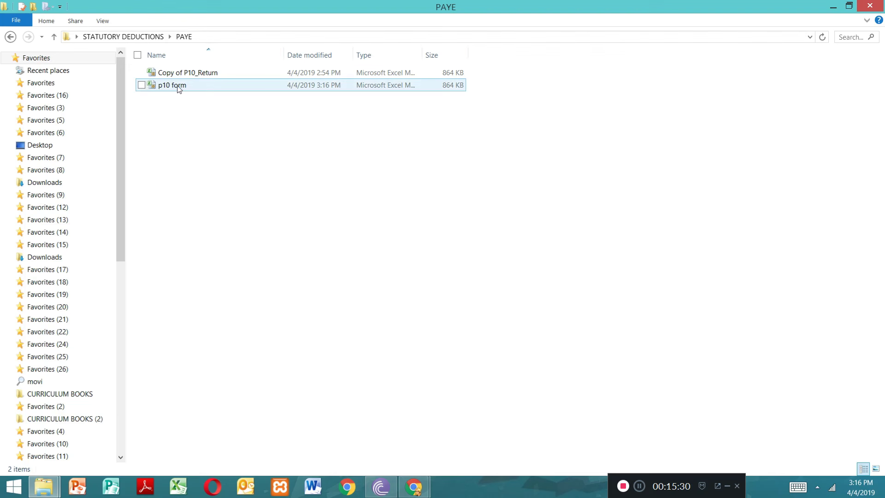
{"action": "double_click", "coordinate": [178, 87]}
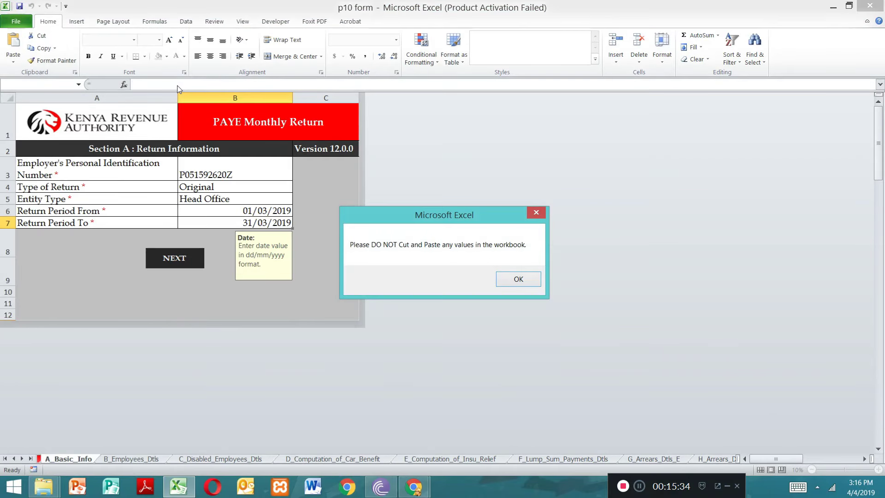
{"action": "left_click", "coordinate": [540, 213]}
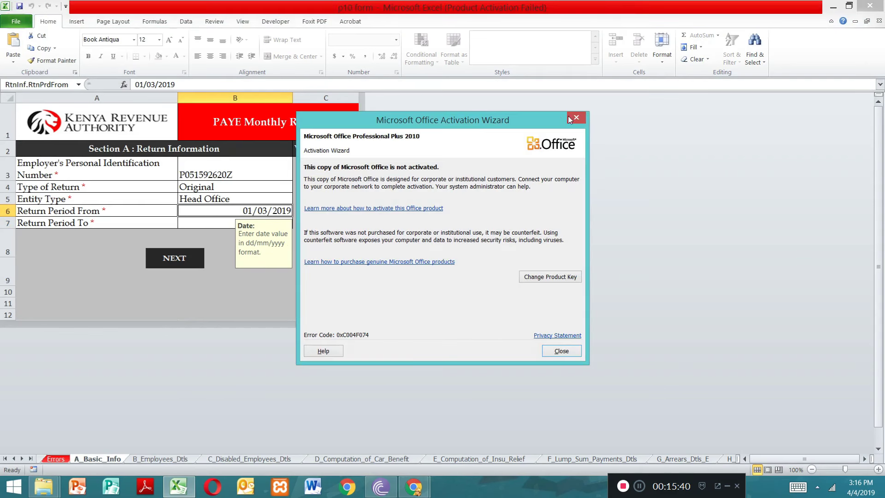
{"action": "left_click", "coordinate": [573, 119]}
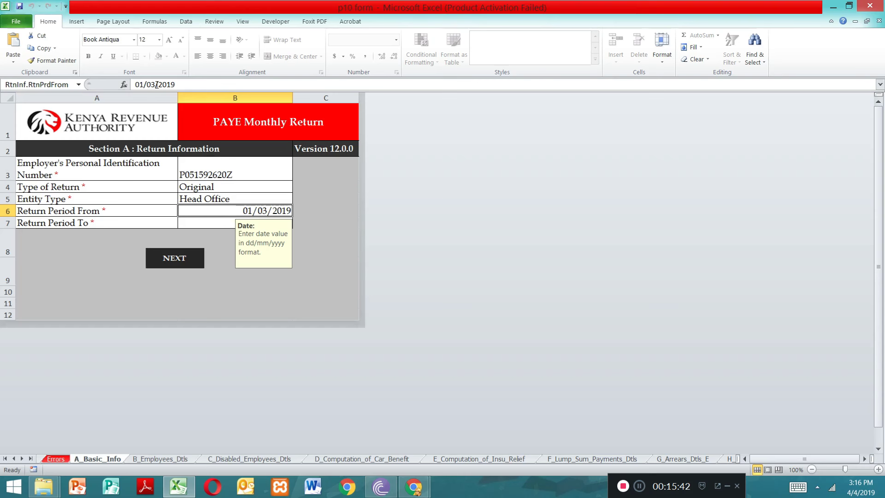
Set the return period from 01/04/2019 to 30/04/2019 in section A and continue to the employee details.
{"action": "left_click", "coordinate": [157, 85]}
{"action": "key", "text": "BackSpace"}
{"action": "type", "text": "4"}
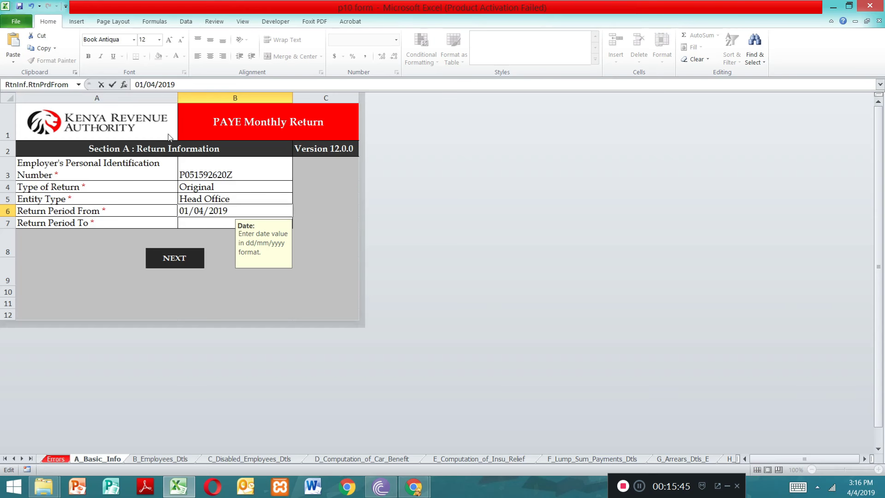
{"action": "left_click", "coordinate": [210, 223]}
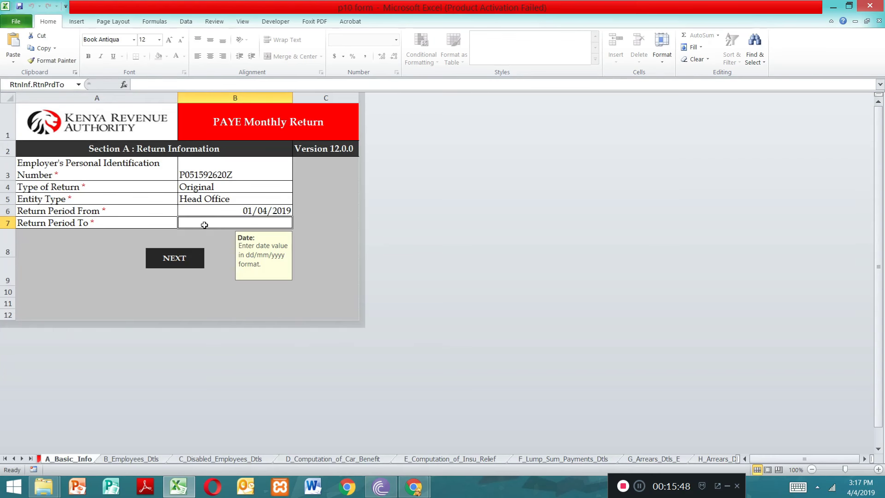
{"action": "left_click", "coordinate": [146, 86]}
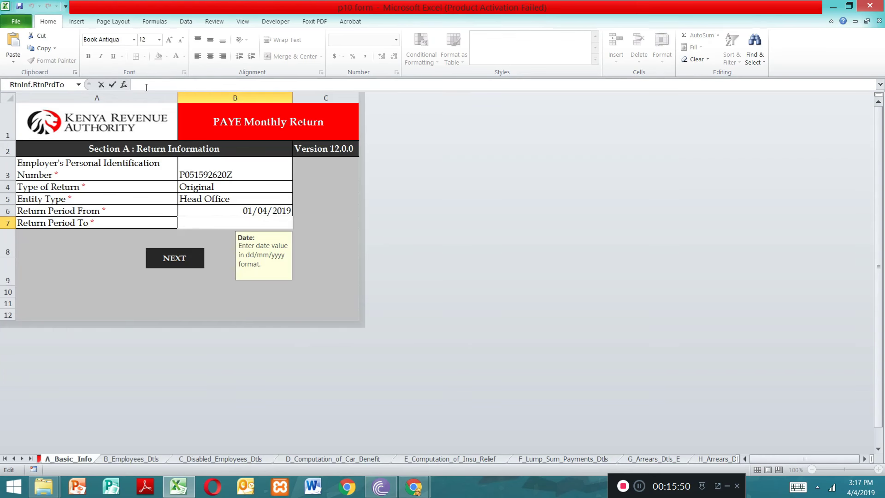
{"action": "type", "text": "30/04/2019"}
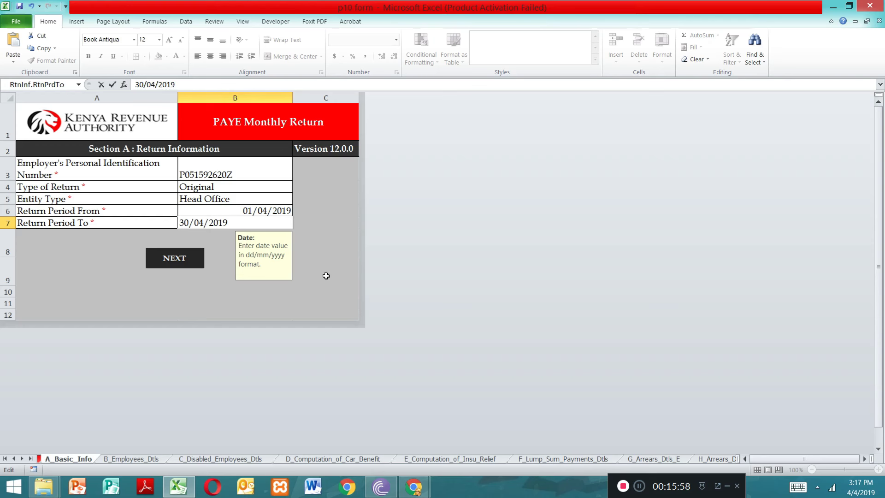
{"action": "left_click", "coordinate": [179, 267]}
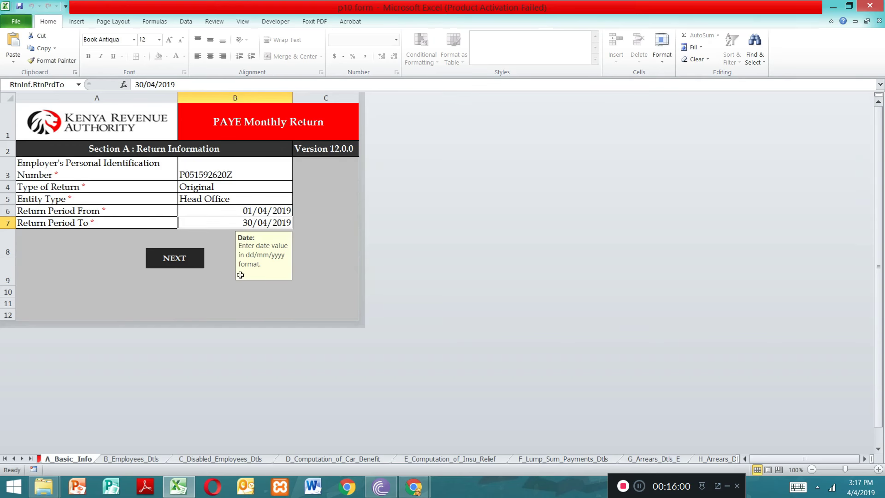
{"action": "left_click", "coordinate": [173, 263]}
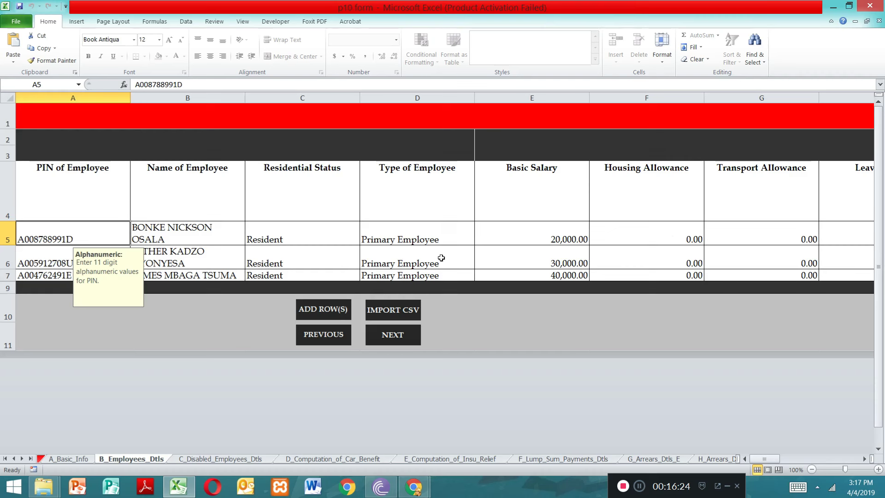
Review each employee's Basic Salary entry, check section A again and return to the employee details.
{"action": "left_click", "coordinate": [548, 238]}
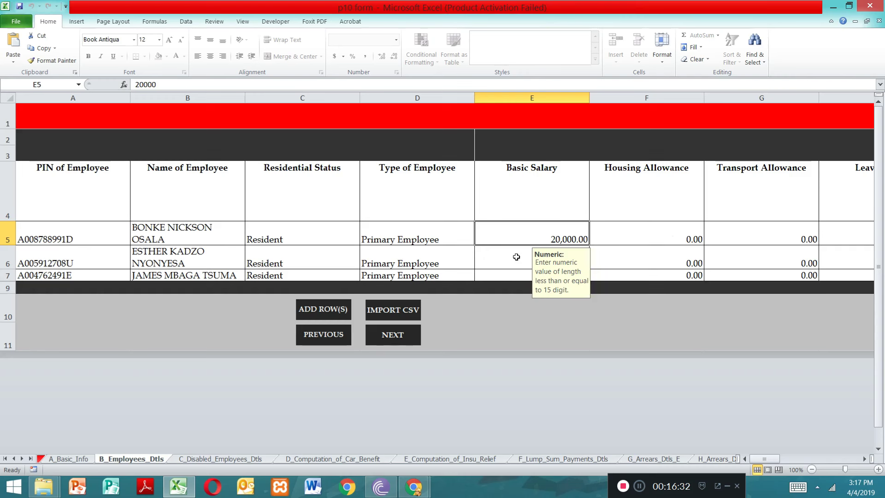
{"action": "left_click", "coordinate": [517, 257]}
{"action": "left_click", "coordinate": [511, 273]}
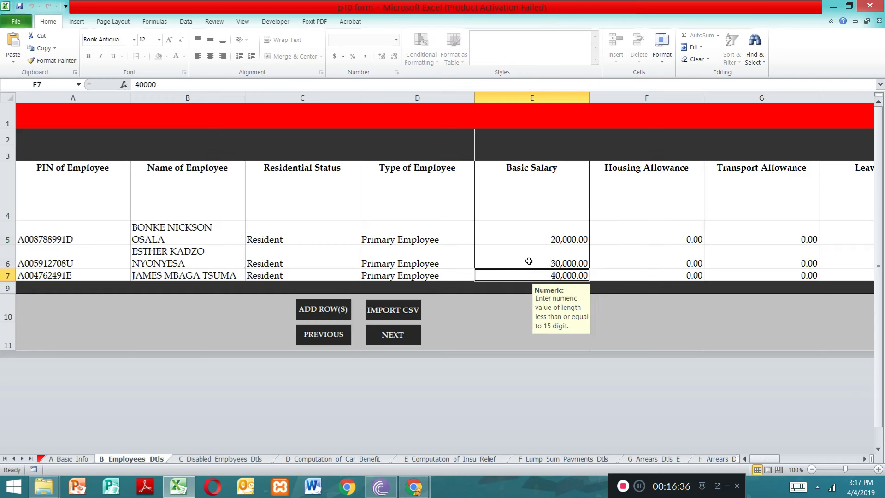
{"action": "left_click", "coordinate": [534, 239]}
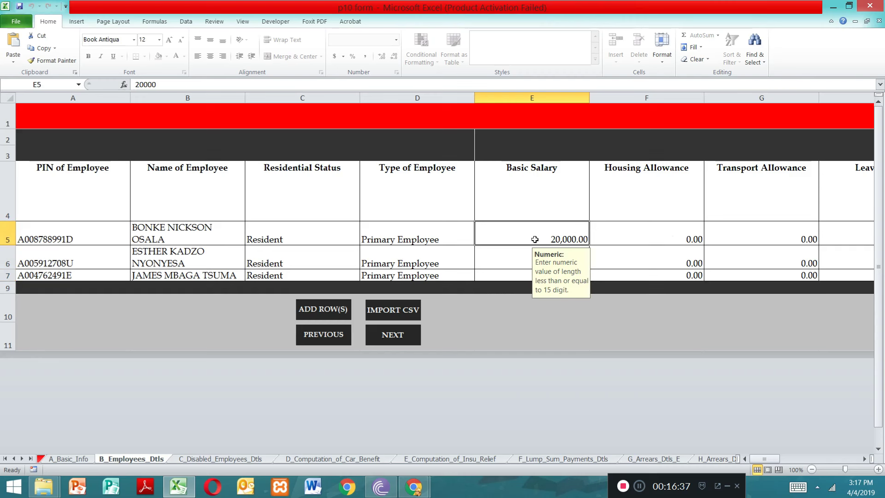
{"action": "left_click", "coordinate": [521, 261]}
{"action": "left_click", "coordinate": [514, 278]}
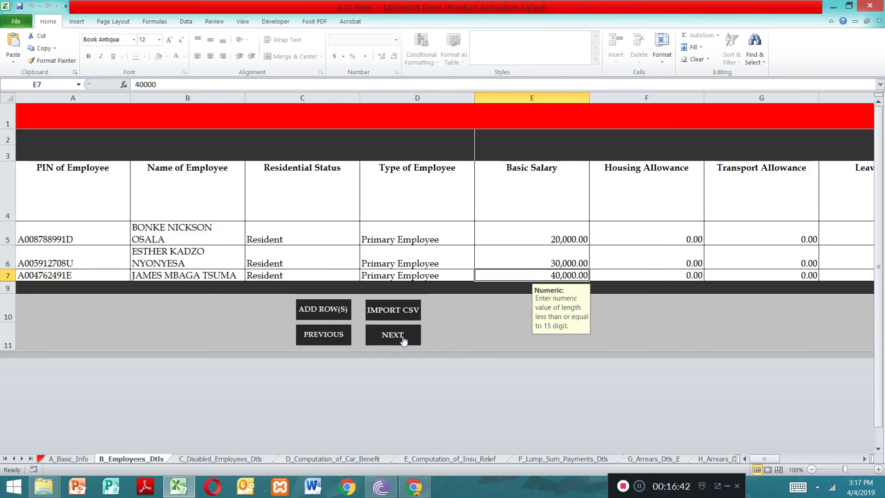
{"action": "left_click", "coordinate": [318, 339]}
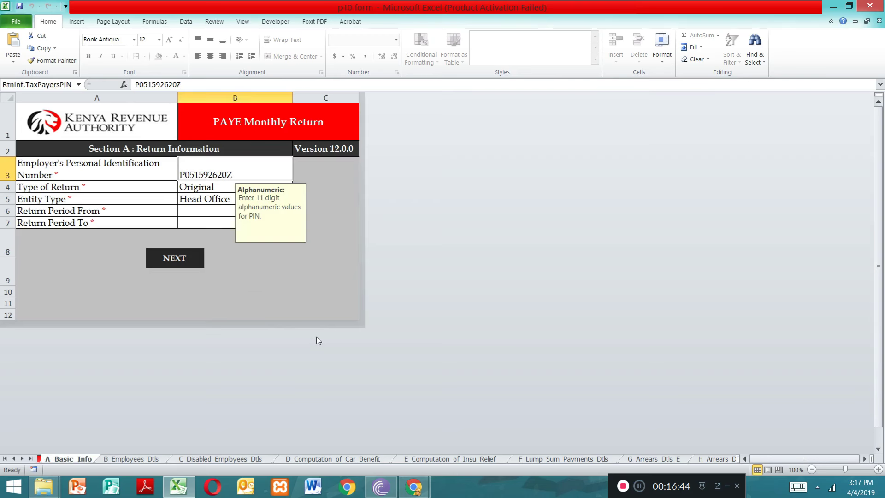
{"action": "left_click", "coordinate": [177, 259]}
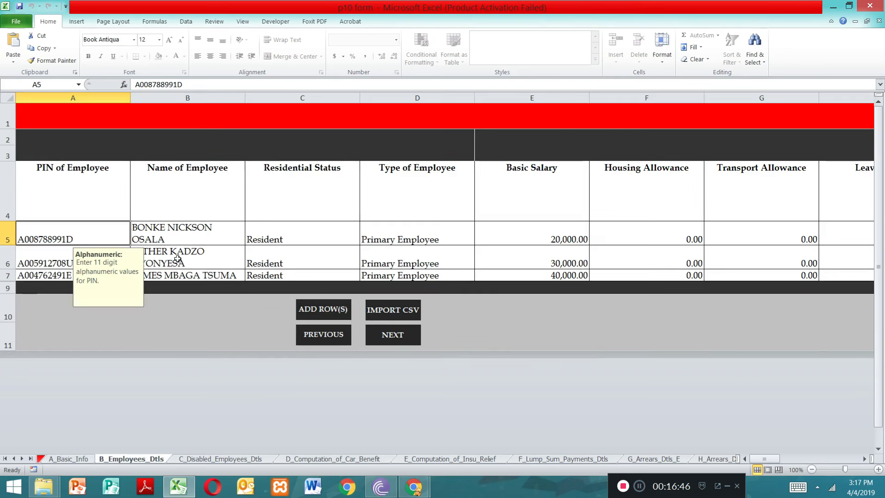
Go through the return's remaining sections from C, Disabled Employees, to J, Fringe Benefit Tax.
{"action": "left_click", "coordinate": [399, 340]}
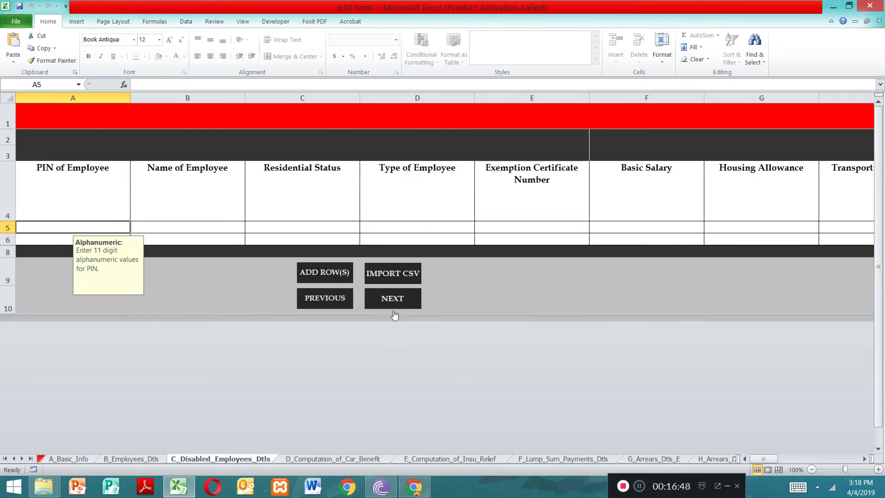
{"action": "left_click", "coordinate": [394, 306]}
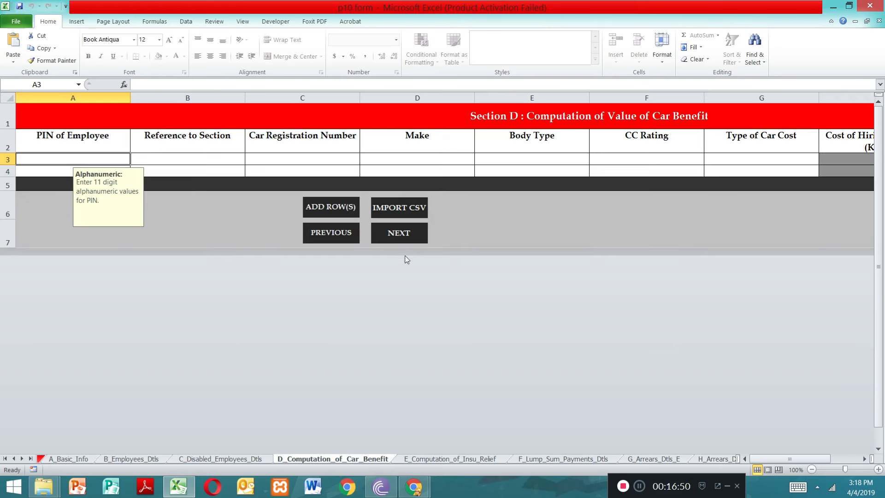
{"action": "left_click", "coordinate": [404, 235]}
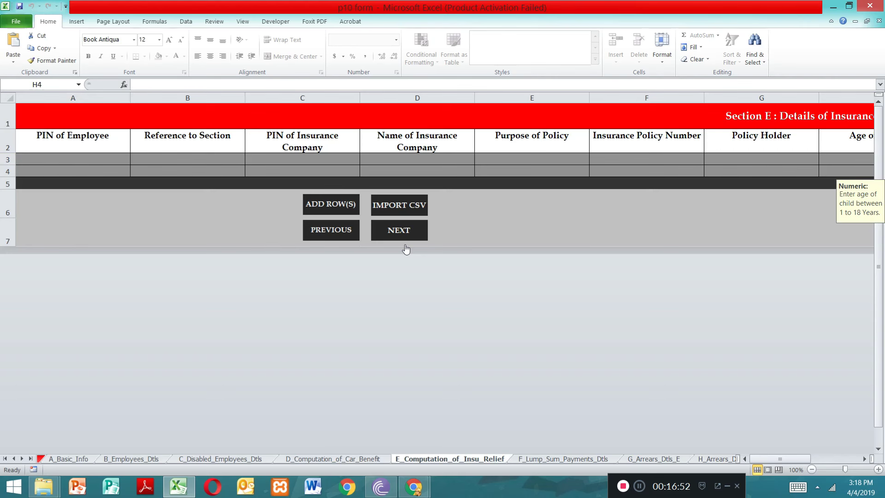
{"action": "left_click", "coordinate": [404, 238]}
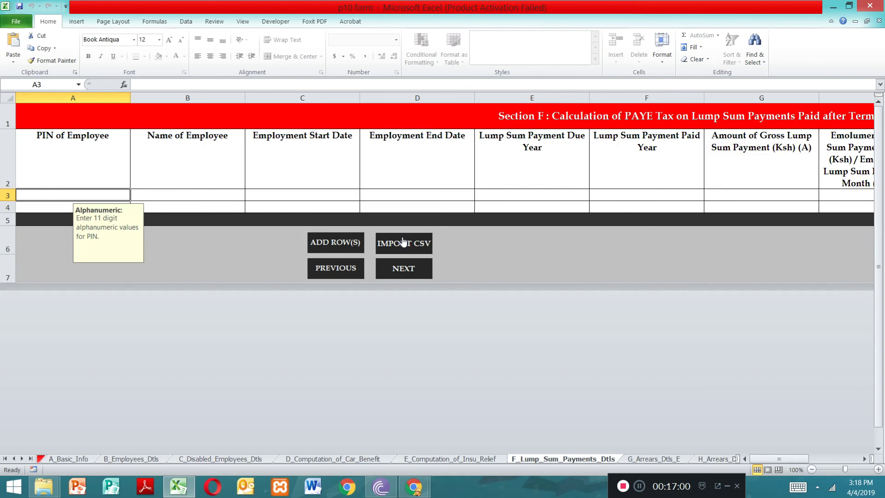
{"action": "left_click", "coordinate": [405, 271]}
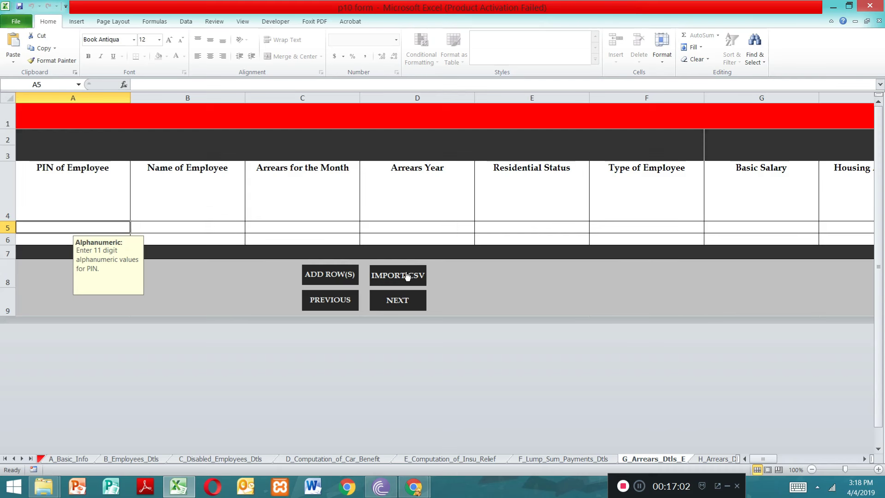
{"action": "left_click", "coordinate": [398, 302]}
{"action": "left_click", "coordinate": [396, 302]}
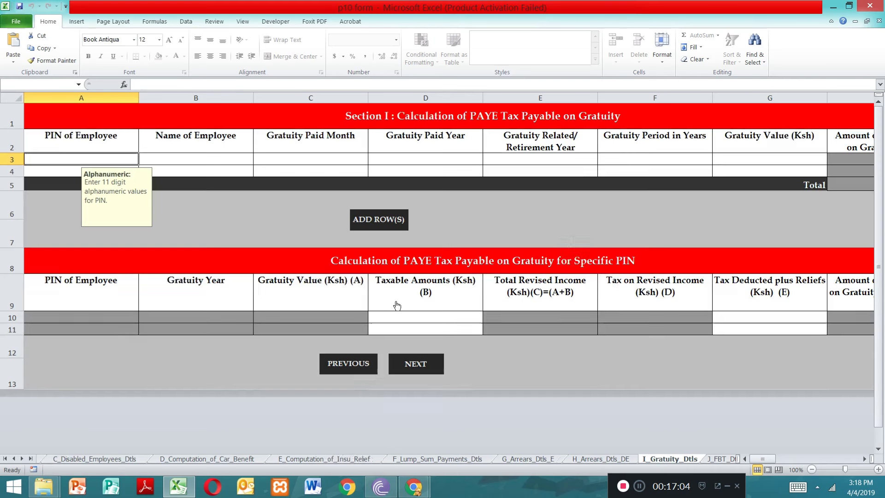
{"action": "left_click", "coordinate": [414, 363]}
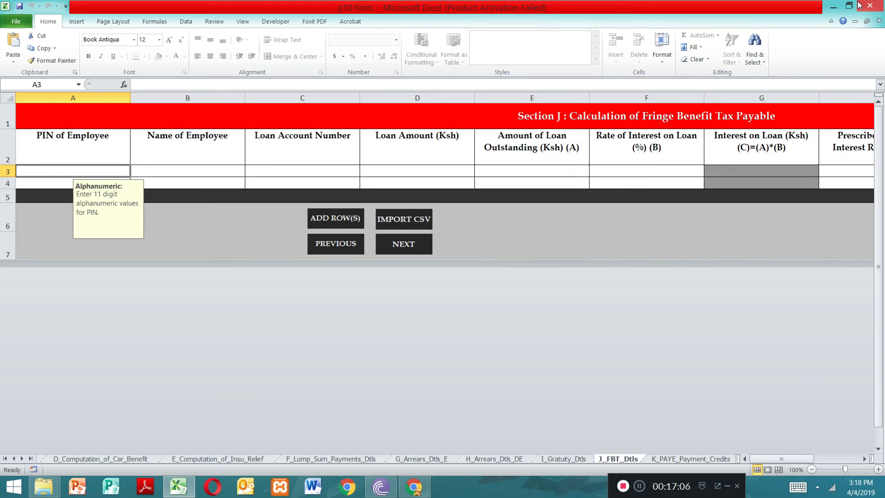
Close the p10 form workbook with its changes saved and go back to the STATUTORY DEDUCTIONS folder.
{"action": "left_click", "coordinate": [869, 7]}
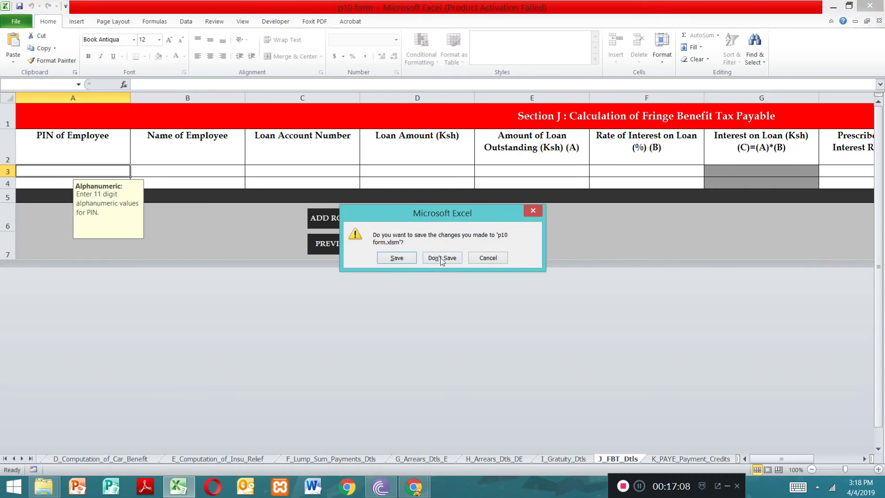
{"action": "left_click", "coordinate": [396, 258]}
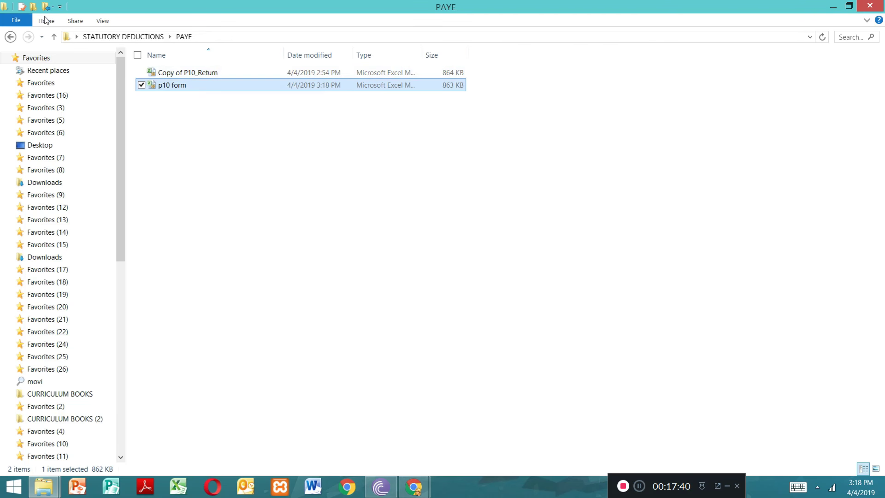
{"action": "left_click", "coordinate": [10, 37]}
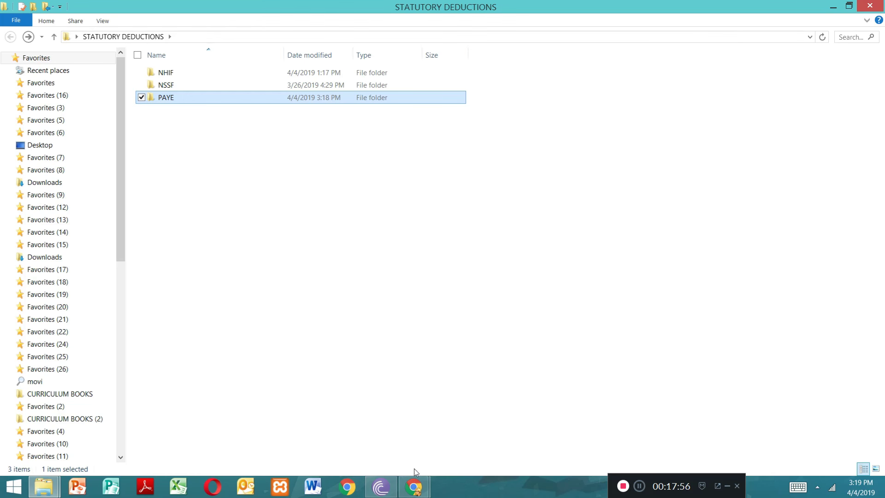
Switch to the Kenya Revenue Authority window in Chrome and try to reload the previous e-Returns page by resubmitting its form data.
{"action": "mouse_move", "coordinate": [418, 490]}
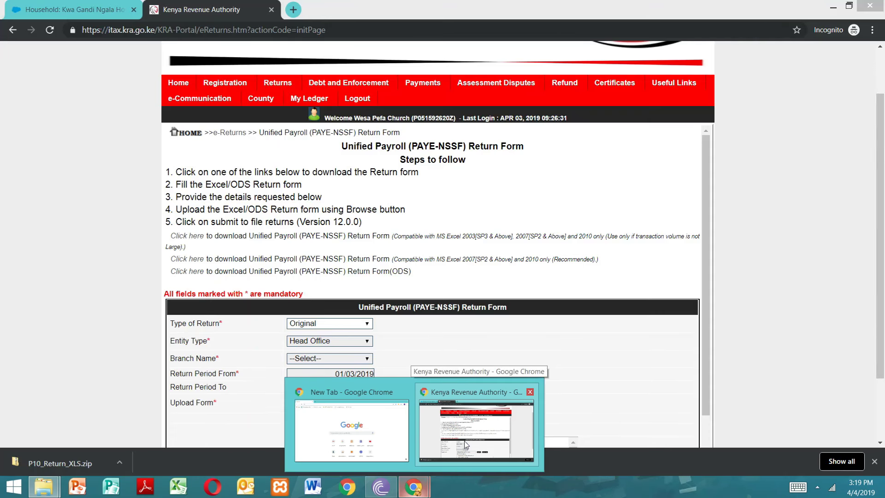
{"action": "left_click", "coordinate": [463, 441]}
{"action": "left_click", "coordinate": [14, 30]}
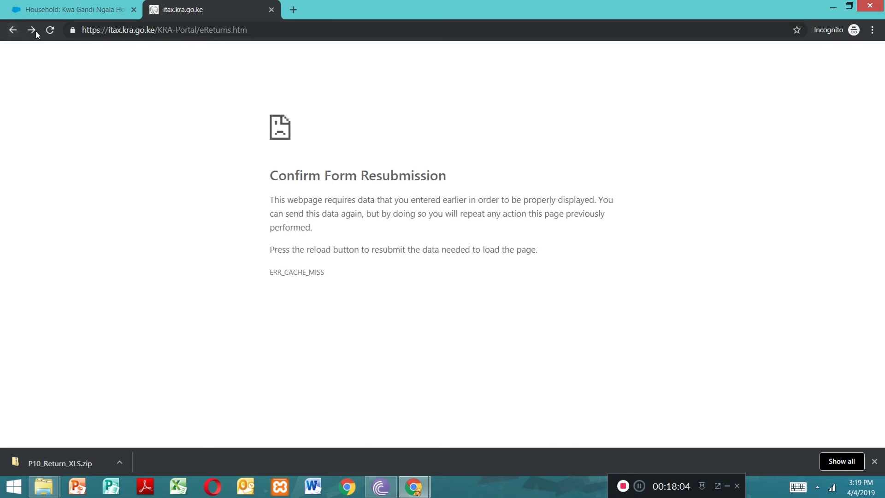
{"action": "left_click", "coordinate": [50, 30]}
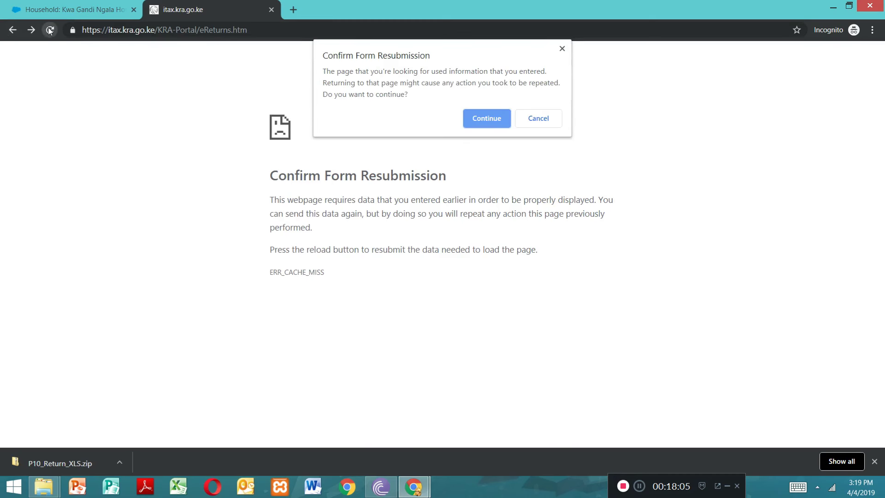
{"action": "left_click", "coordinate": [490, 122]}
Search the web for kraitax and open the iTax - KRA portal from the results.
{"action": "left_click", "coordinate": [330, 31]}
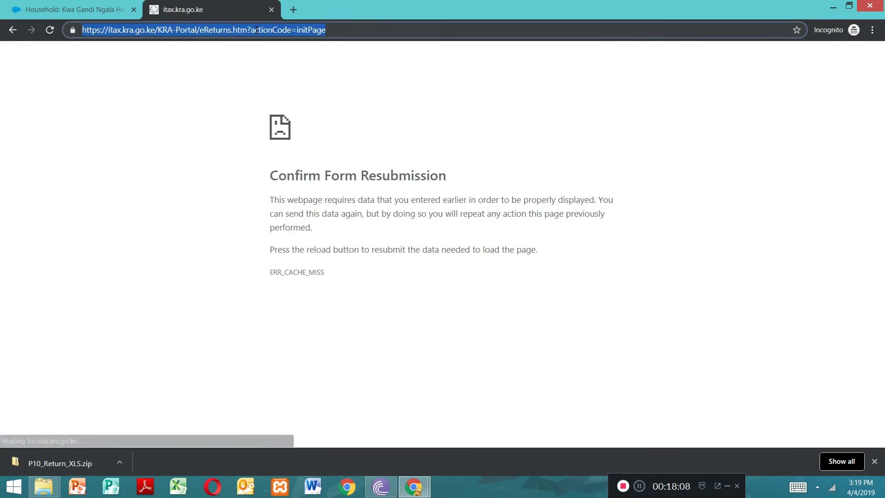
{"action": "key", "text": "BackSpace"}
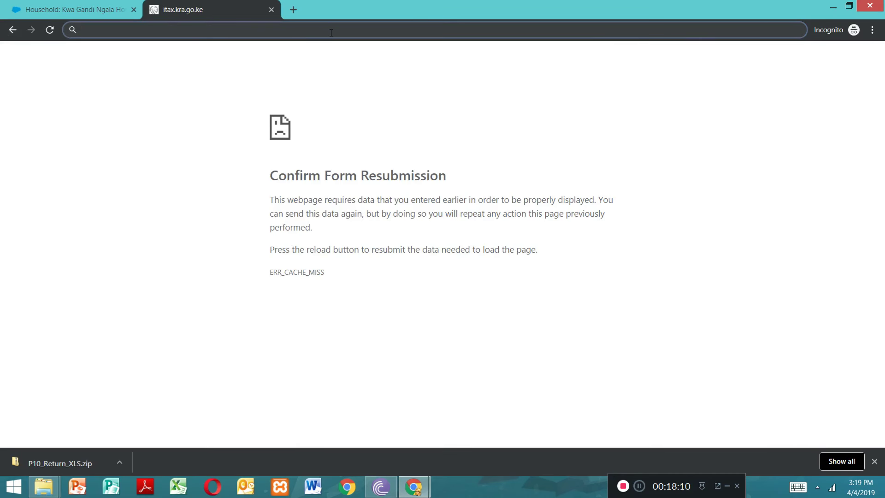
{"action": "type", "text": "kr"}
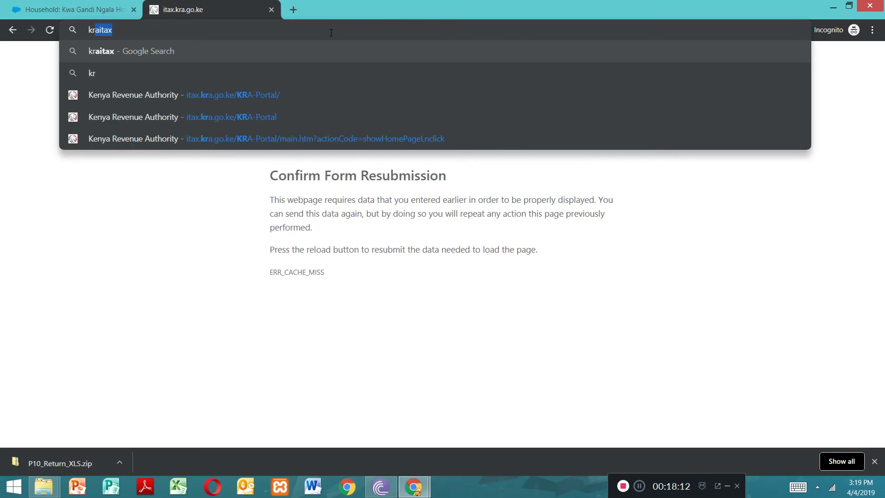
{"action": "key", "text": "Return"}
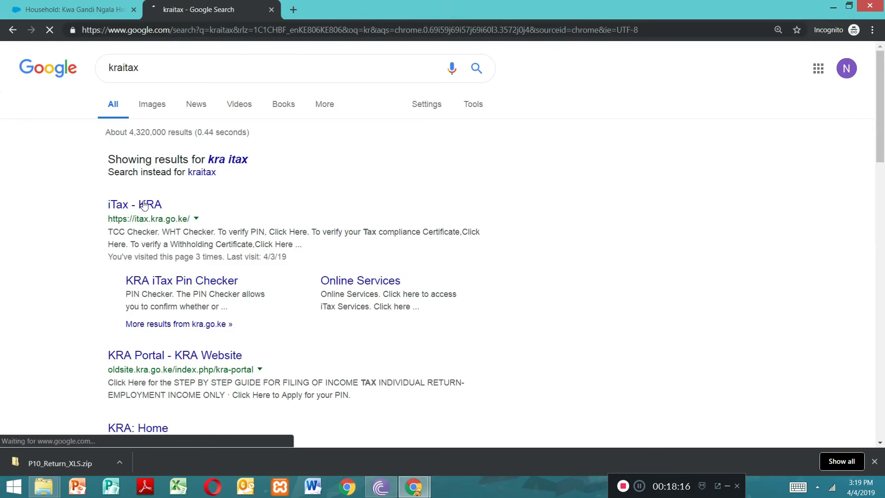
{"action": "left_click", "coordinate": [139, 208]}
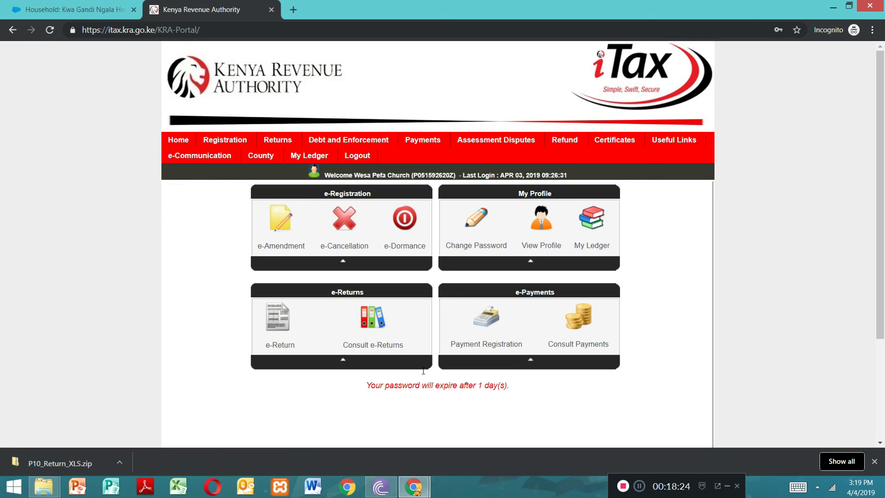
Start filing a return with the tax obligation Income Tax - PAYE and continue to the Unified Payroll return form.
{"action": "mouse_move", "coordinate": [289, 141]}
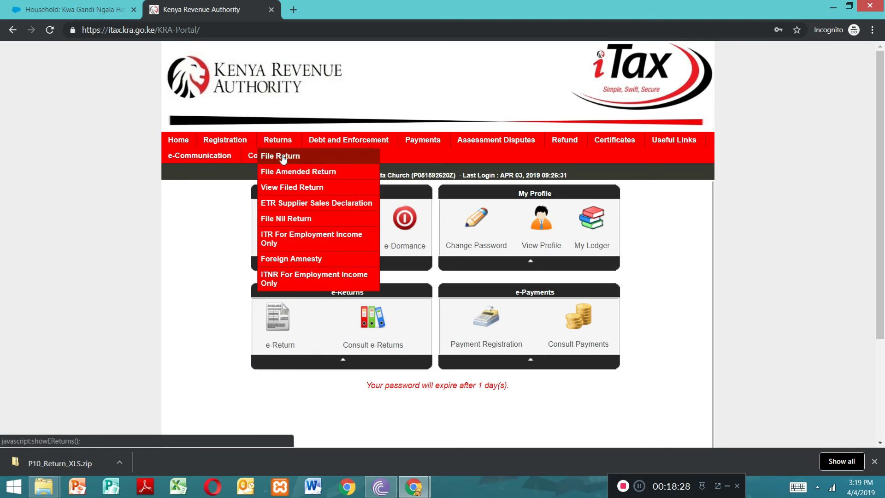
{"action": "left_click", "coordinate": [286, 157]}
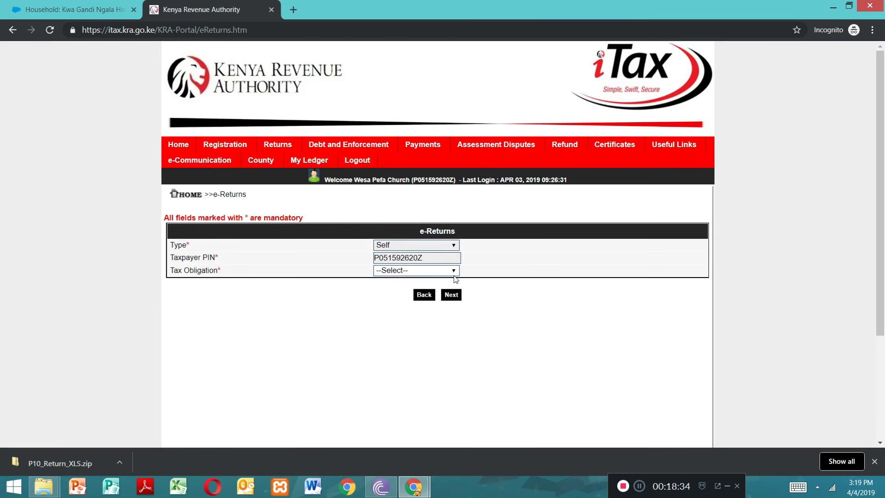
{"action": "left_click", "coordinate": [454, 271]}
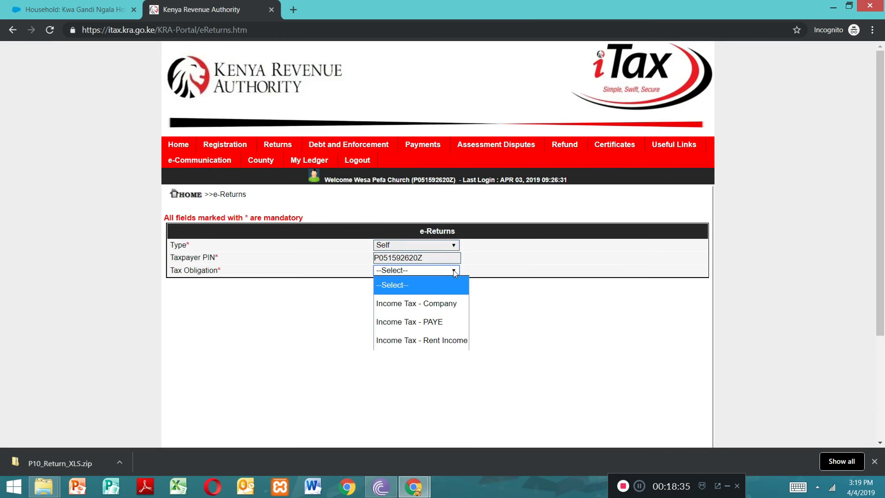
{"action": "left_click", "coordinate": [431, 323]}
{"action": "left_click", "coordinate": [450, 296]}
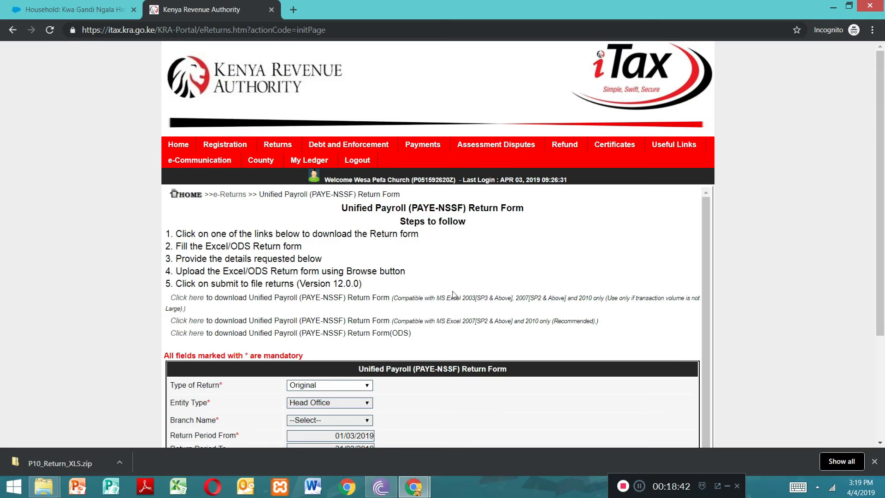
Open the file chooser for the return form upload and go to the Documents folder.
{"action": "left_click_drag", "start_coordinate": [884, 122], "coordinate": [884, 227]}
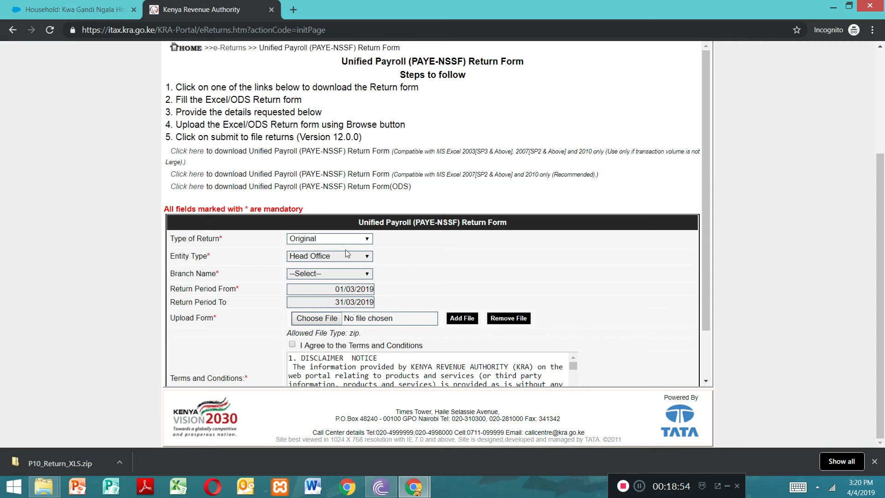
{"action": "left_click", "coordinate": [317, 319]}
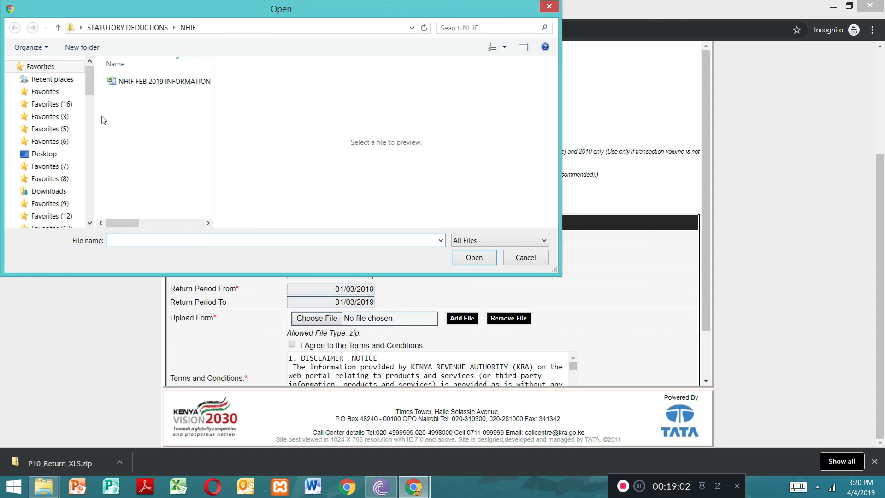
{"action": "left_click_drag", "start_coordinate": [91, 90], "coordinate": [93, 216]}
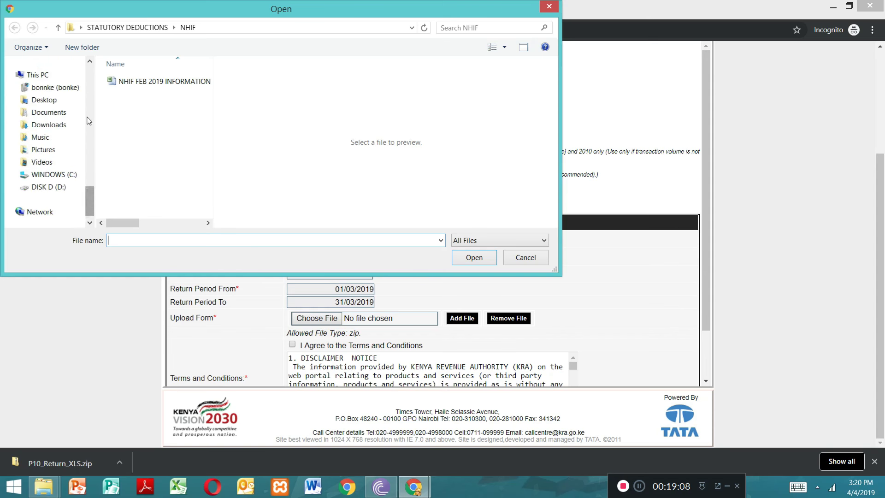
{"action": "left_click", "coordinate": [51, 115]}
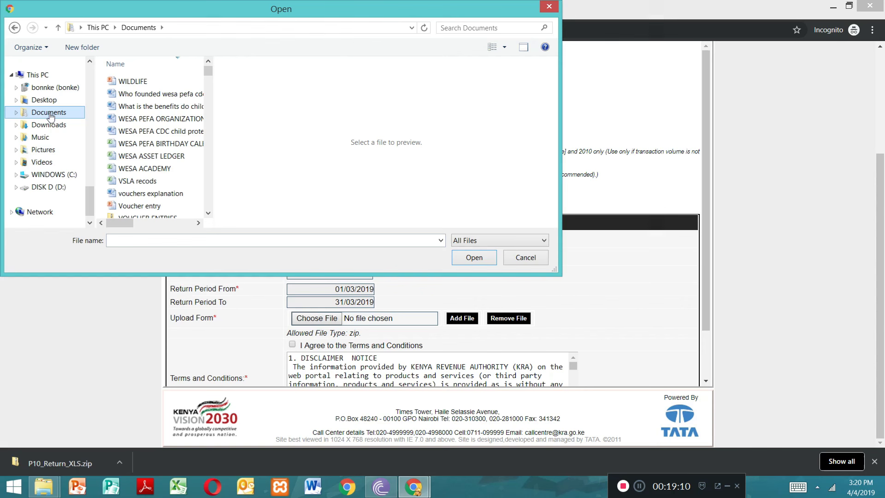
Find the zipped PAYE return dated 04-04-2019_14-53-36 in the Documents folder and attach it to the return form.
{"action": "left_click", "coordinate": [208, 213]}
{"action": "scroll", "coordinate": [208, 216], "scroll_direction": "down", "scroll_amount": 4}
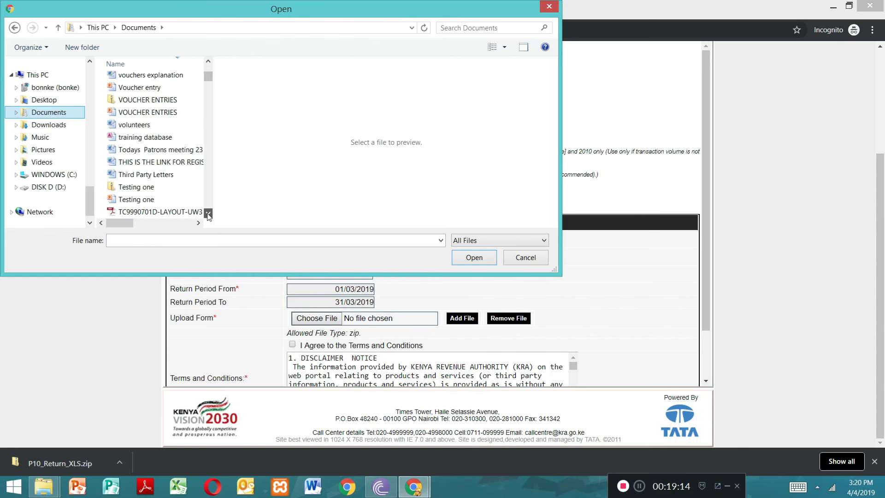
{"action": "scroll", "coordinate": [208, 215], "scroll_direction": "down", "scroll_amount": 3}
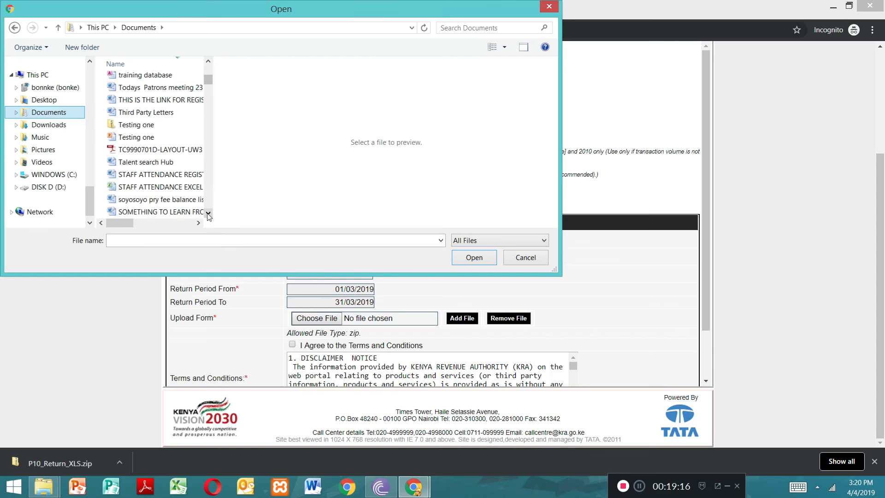
{"action": "left_click", "coordinate": [208, 213]}
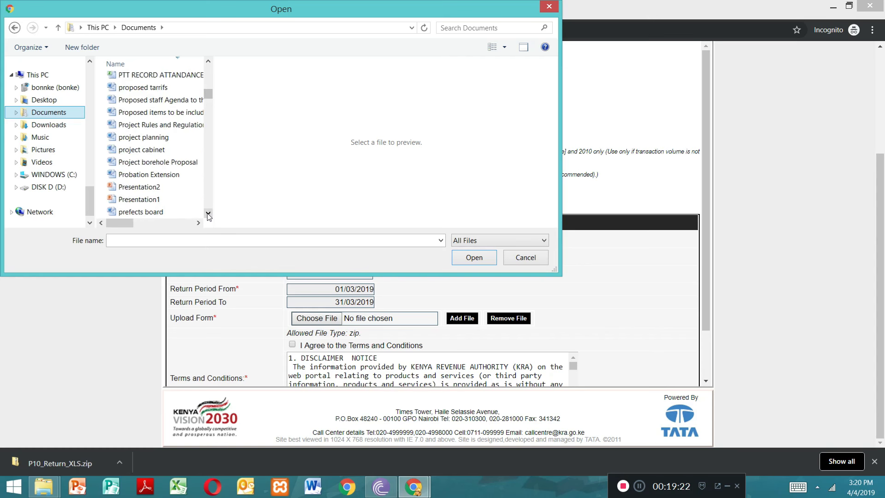
{"action": "scroll", "coordinate": [208, 216], "scroll_direction": "down", "scroll_amount": 2}
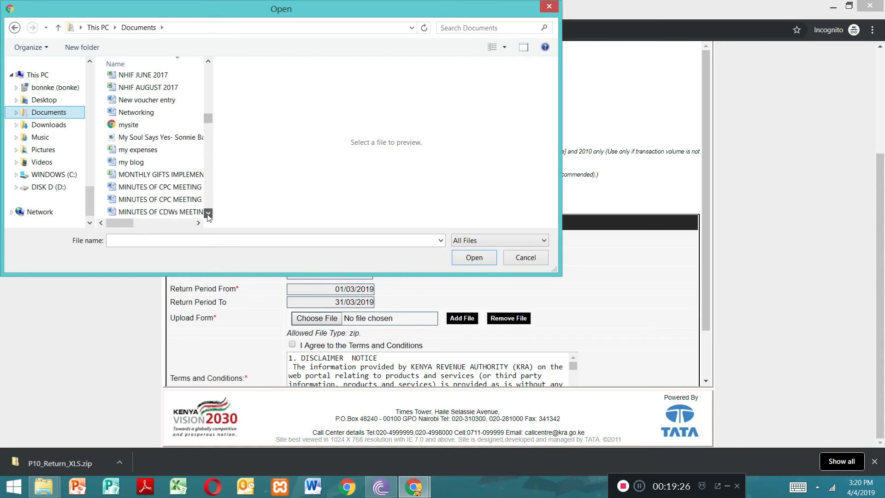
{"action": "scroll", "coordinate": [208, 217], "scroll_direction": "down", "scroll_amount": 12}
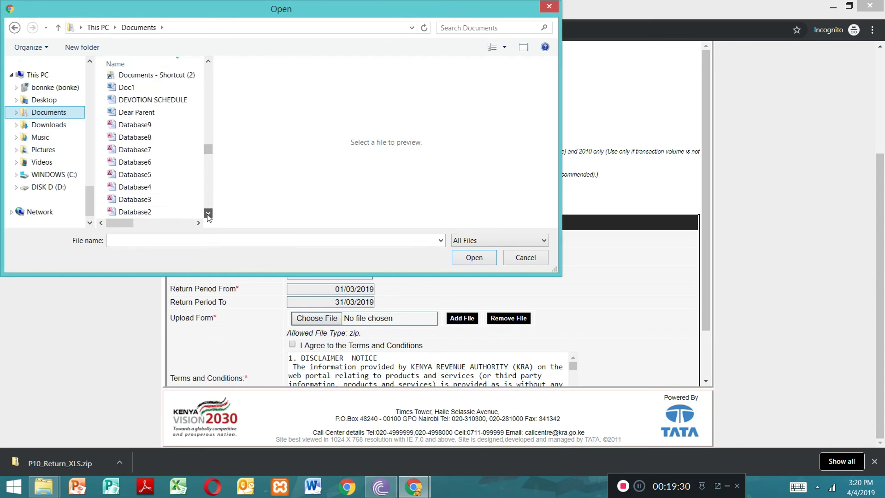
{"action": "scroll", "coordinate": [208, 217], "scroll_direction": "down", "scroll_amount": 8}
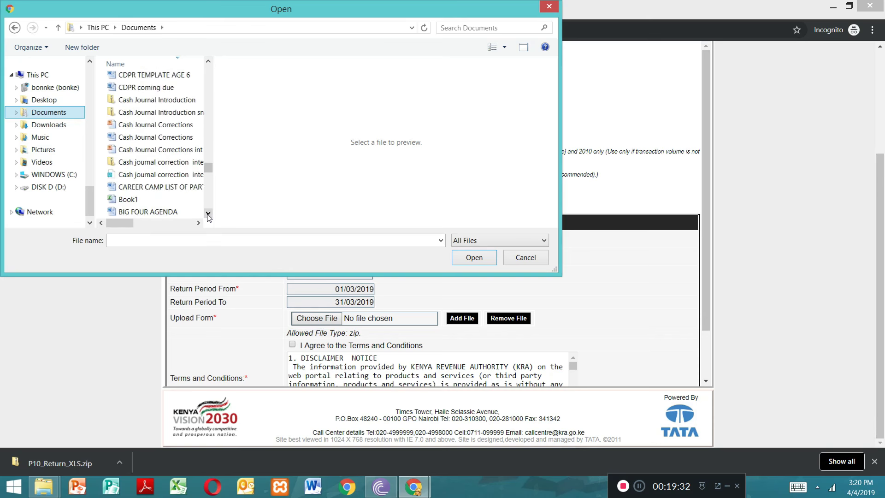
{"action": "scroll", "coordinate": [208, 216], "scroll_direction": "down", "scroll_amount": 8}
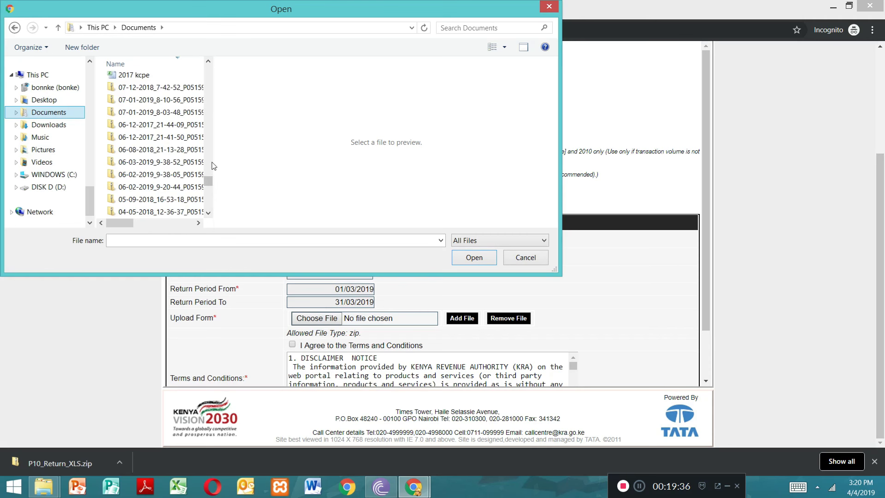
{"action": "left_click_drag", "start_coordinate": [214, 162], "coordinate": [253, 180]}
{"action": "left_click", "coordinate": [249, 213]}
{"action": "left_click", "coordinate": [249, 214]}
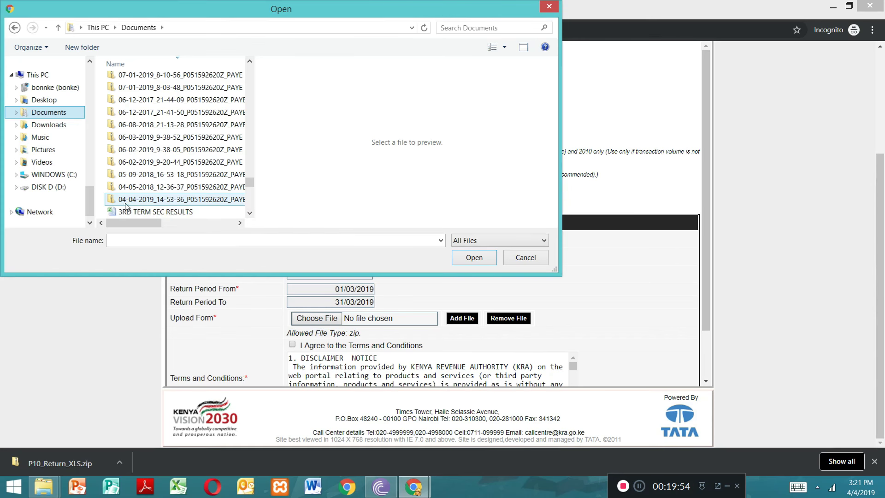
{"action": "left_click", "coordinate": [171, 199]}
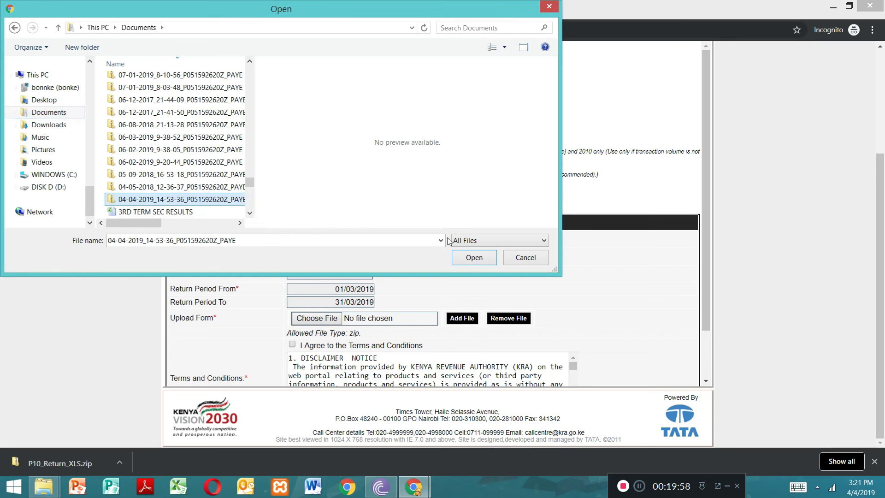
{"action": "left_click", "coordinate": [183, 204]}
{"action": "left_click", "coordinate": [110, 199]}
{"action": "left_click", "coordinate": [471, 258]}
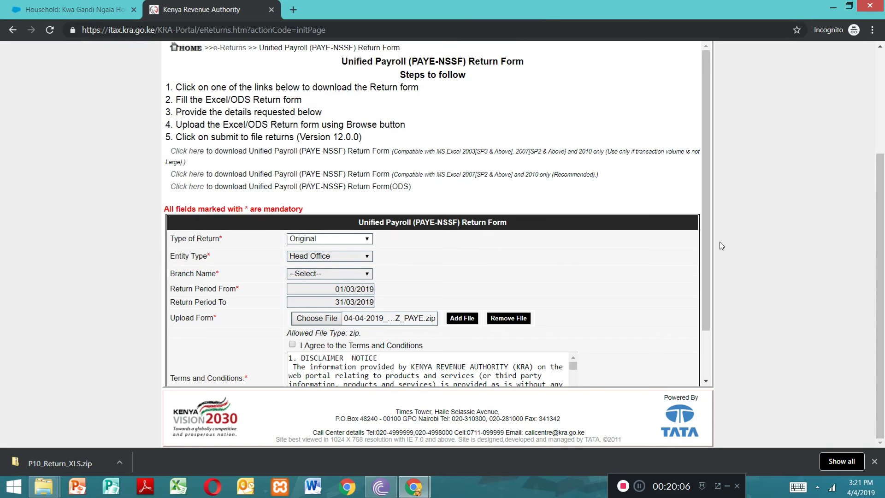
Agree to the Terms and Conditions, submit the March 2019 return form and confirm the upload.
{"action": "left_click_drag", "start_coordinate": [705, 242], "coordinate": [718, 336]}
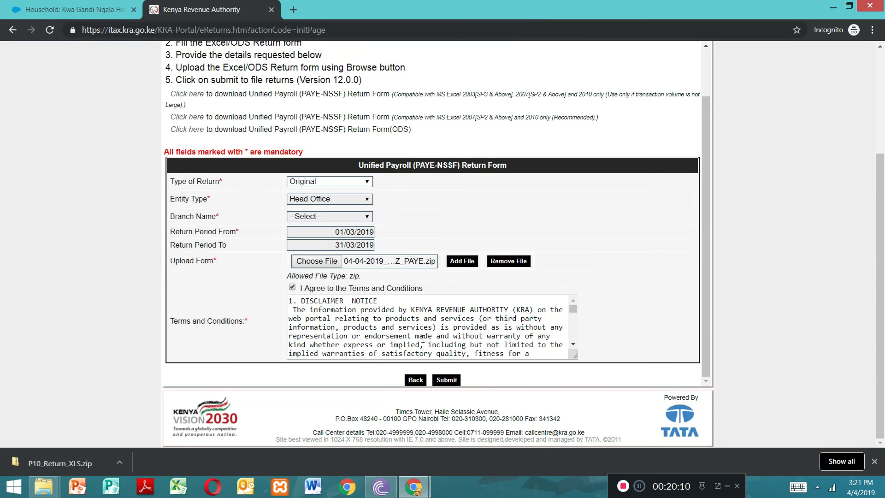
{"action": "left_click", "coordinate": [451, 383]}
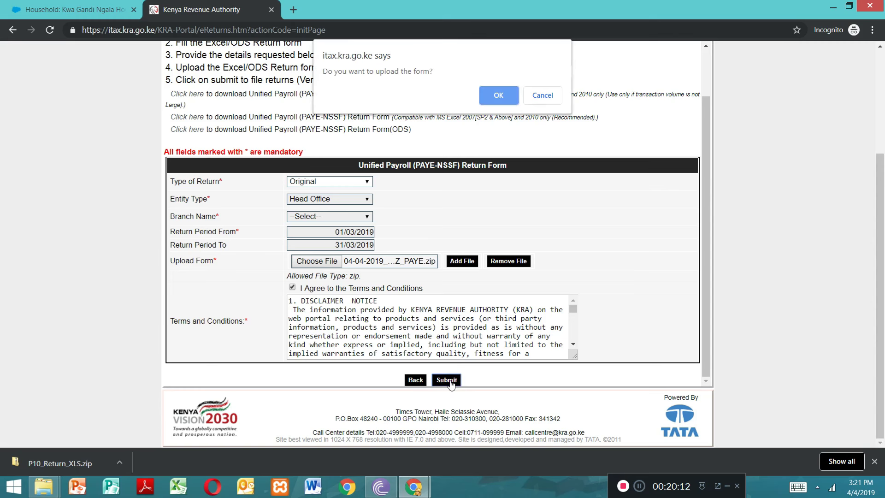
{"action": "left_click", "coordinate": [499, 94]}
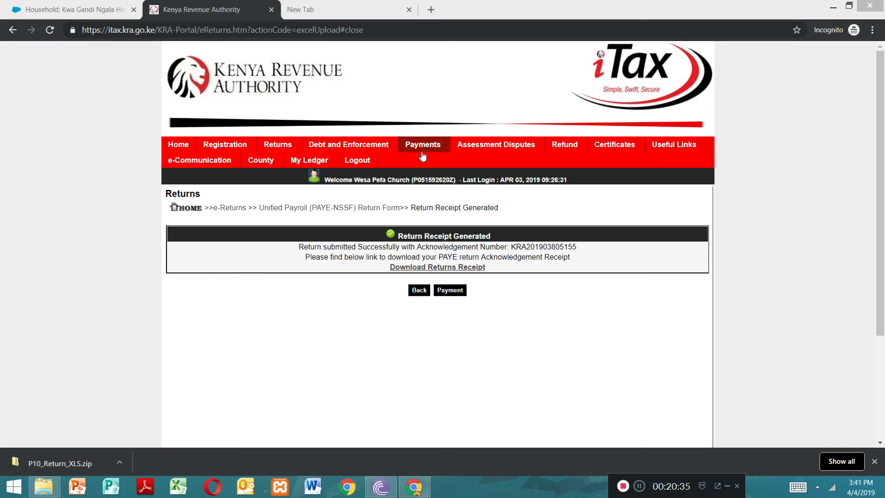
Start a payment registration with applicant type Taxpayer and continue to the e-Payment Registration Form.
{"action": "mouse_move", "coordinate": [422, 144]}
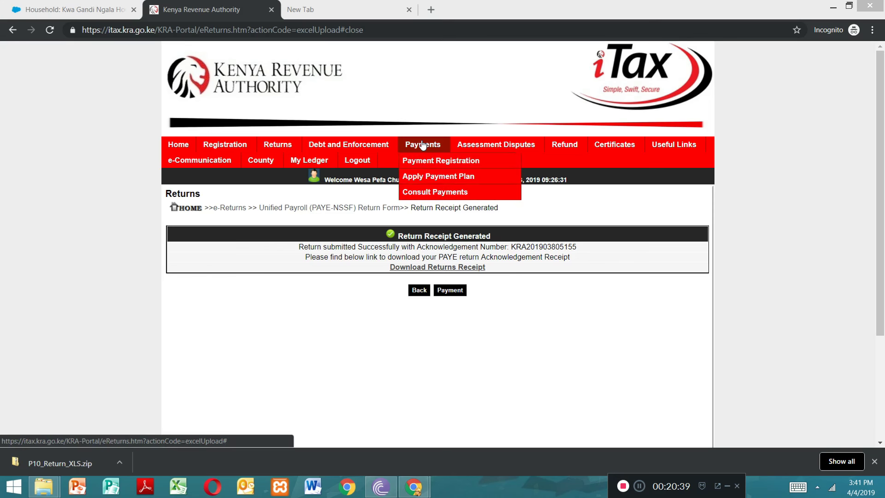
{"action": "left_click", "coordinate": [422, 145]}
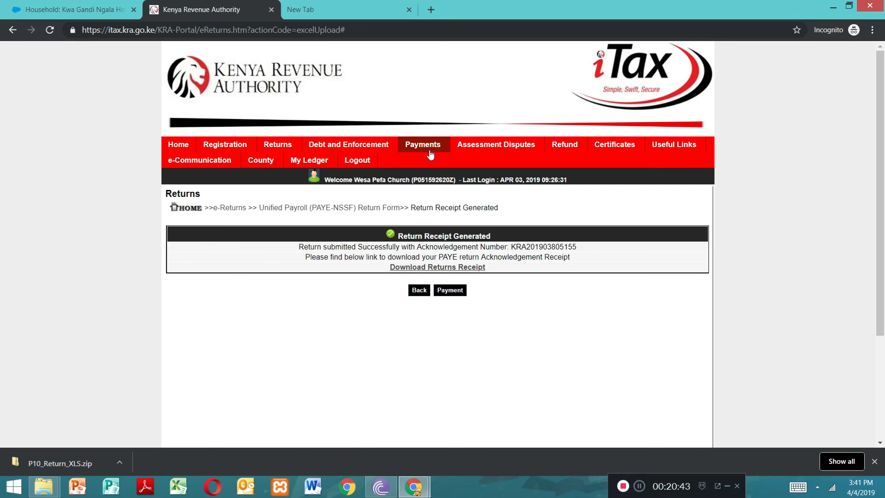
{"action": "mouse_move", "coordinate": [427, 150]}
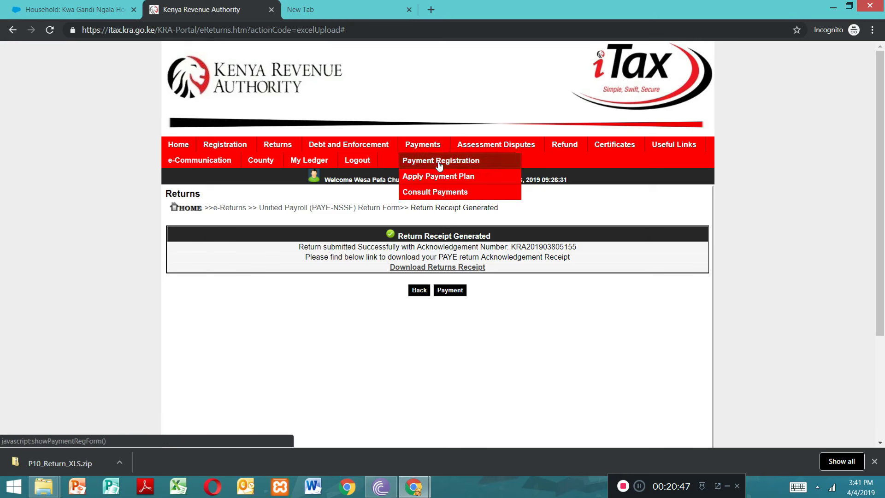
{"action": "left_click", "coordinate": [426, 166]}
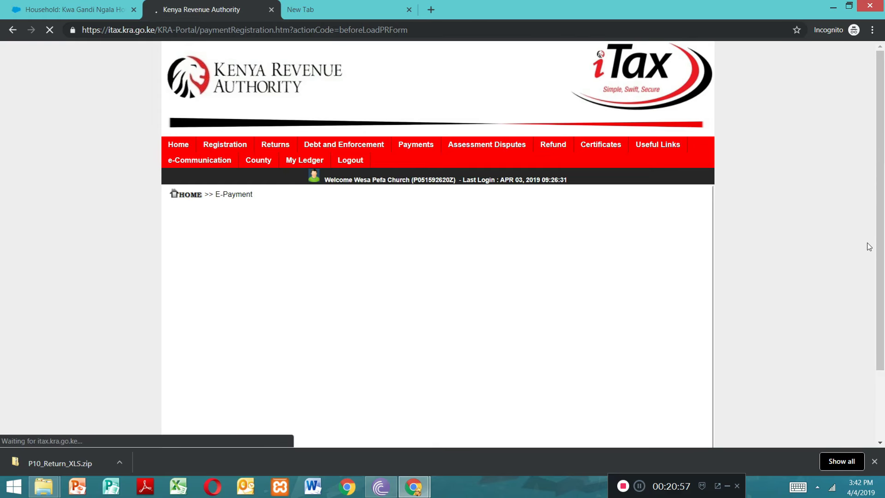
{"action": "left_click_drag", "start_coordinate": [883, 160], "coordinate": [883, 212]}
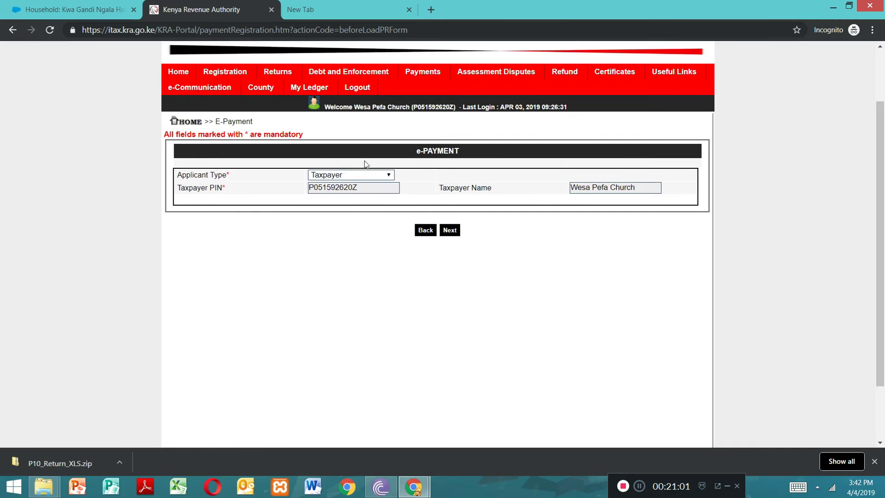
{"action": "left_click", "coordinate": [451, 231]}
{"action": "left_click", "coordinate": [503, 98]}
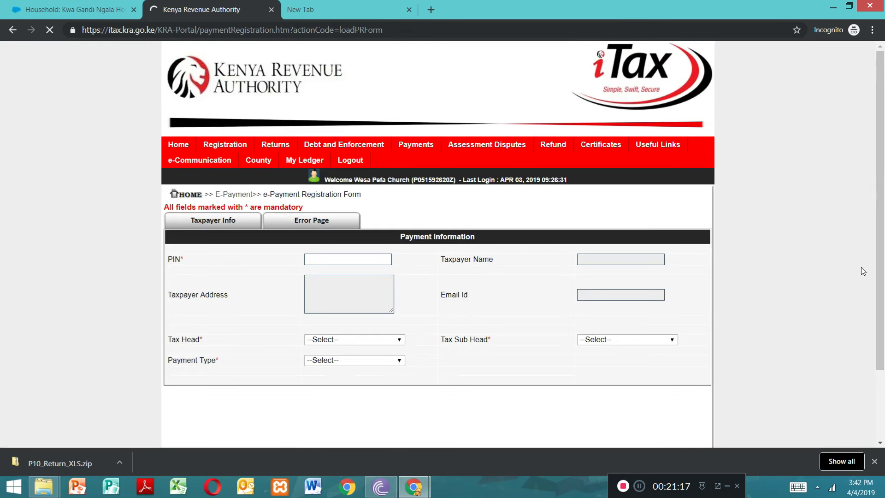
Set the payment's tax head to Income Tax and its tax sub head to (0106) Income Tax - PAYE.
{"action": "left_click_drag", "start_coordinate": [882, 141], "coordinate": [882, 252]}
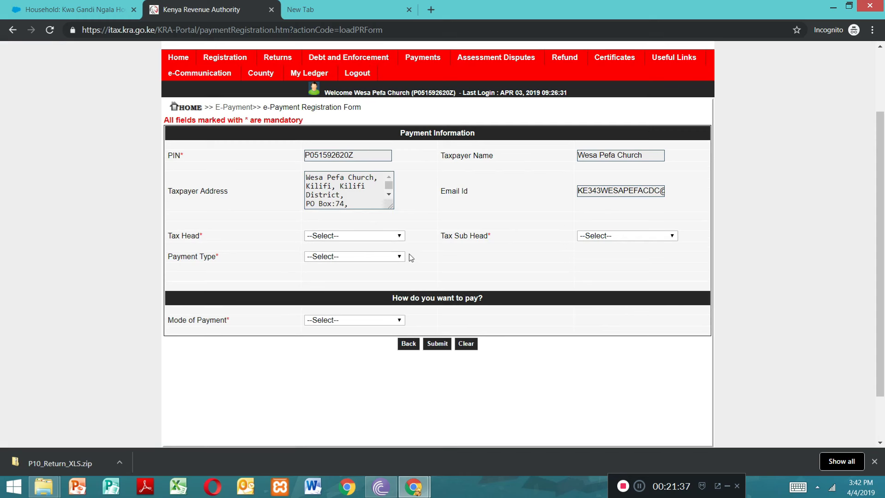
{"action": "left_click", "coordinate": [400, 235]}
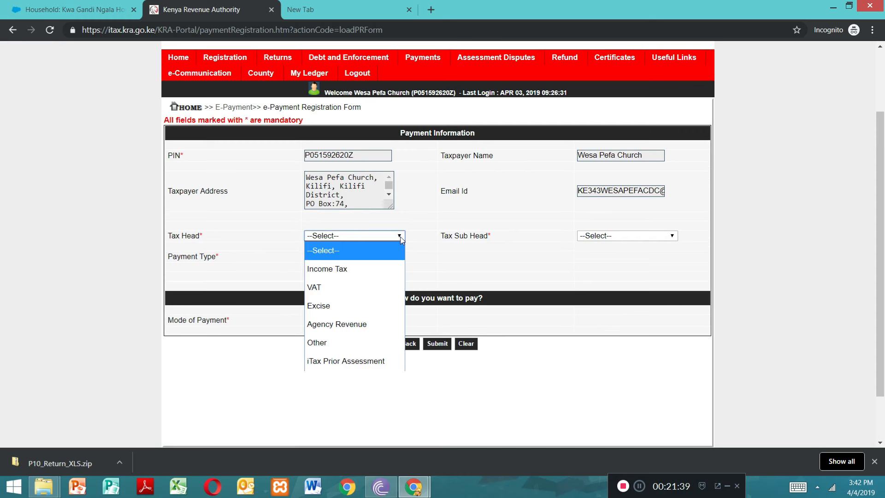
{"action": "left_click", "coordinate": [391, 265]}
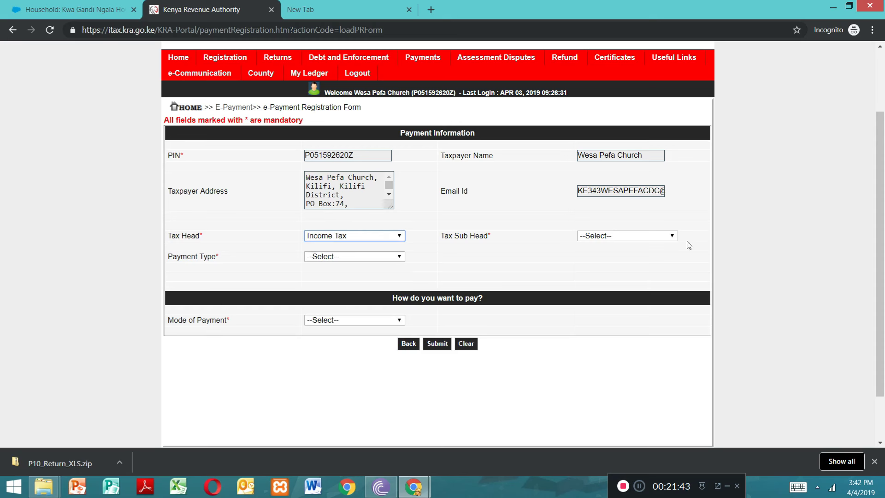
{"action": "left_click", "coordinate": [672, 237]}
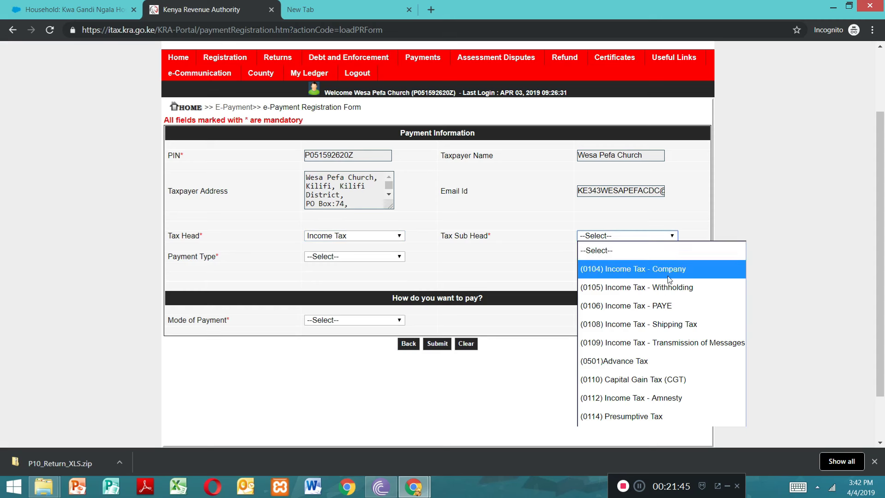
{"action": "left_click", "coordinate": [659, 307]}
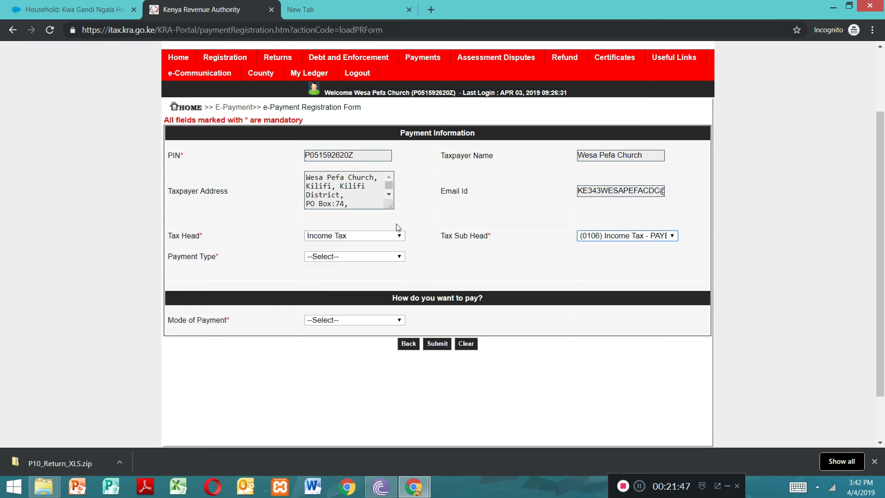
Set the payment type to Self Assessment Tax and review the payment type options.
{"action": "left_click", "coordinate": [395, 259]}
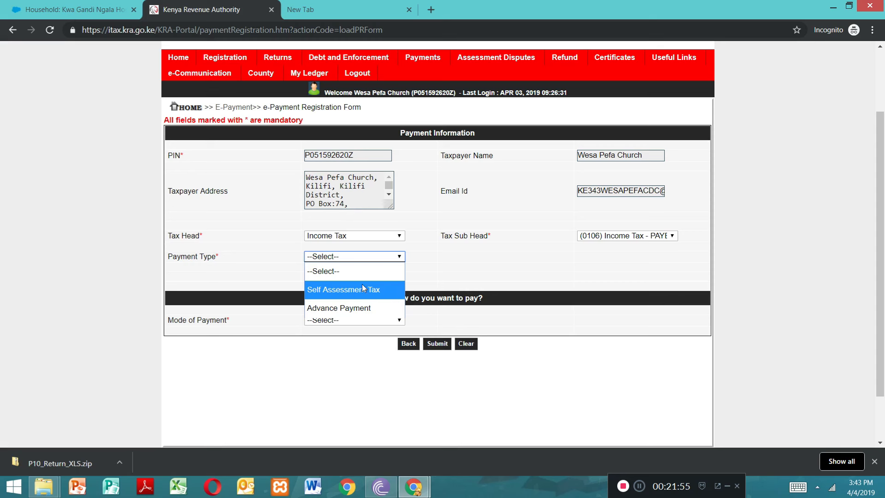
{"action": "left_click", "coordinate": [497, 274]}
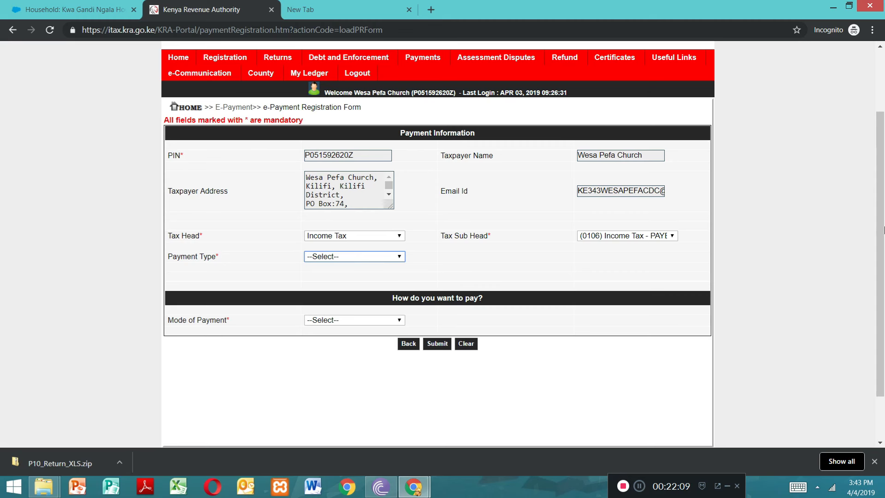
{"action": "left_click_drag", "start_coordinate": [884, 230], "coordinate": [881, 81]}
{"action": "left_click_drag", "start_coordinate": [883, 112], "coordinate": [883, 208]}
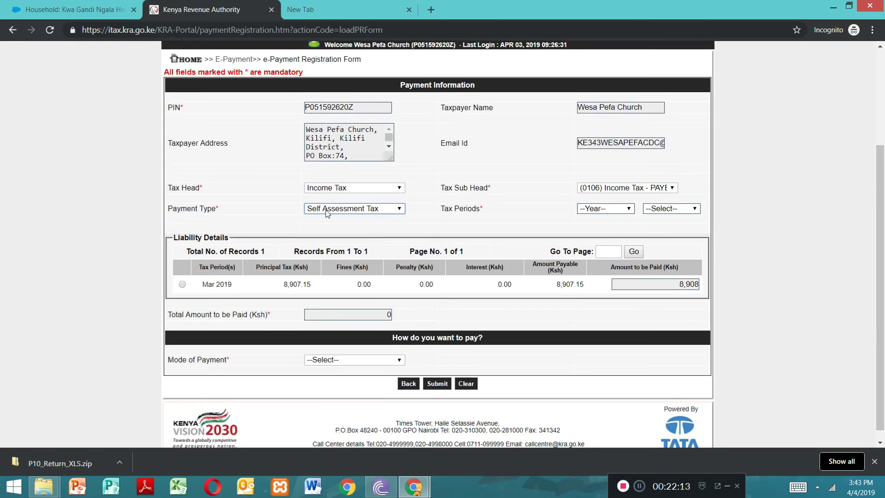
{"action": "left_click", "coordinate": [400, 209]}
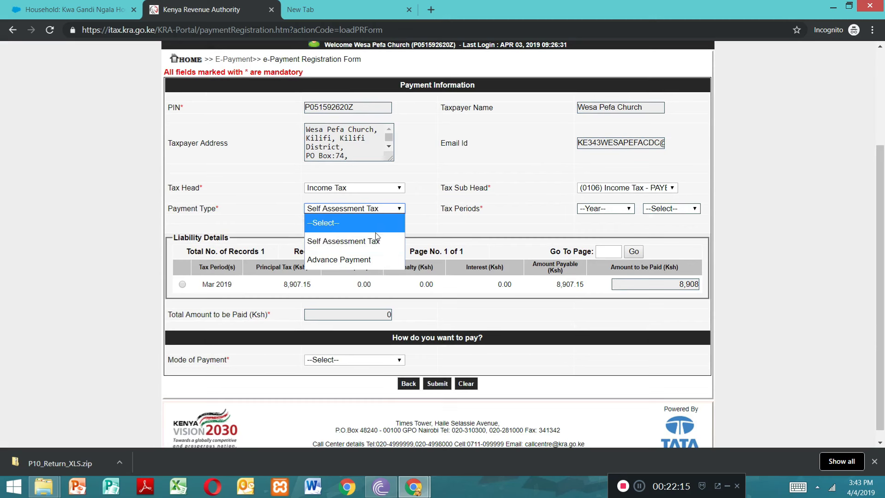
{"action": "left_click", "coordinate": [467, 172]}
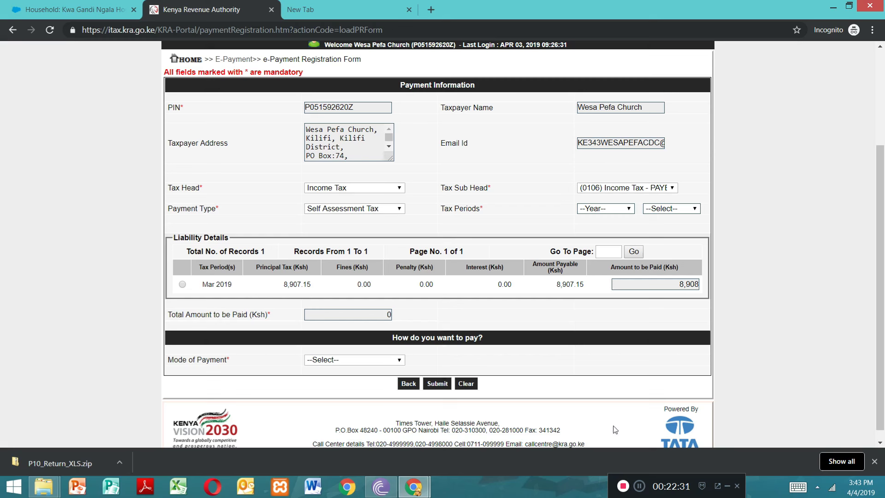
Select the Mar 2019 liability and add it to the selected payment records, confirming the addition.
{"action": "left_click", "coordinate": [639, 486]}
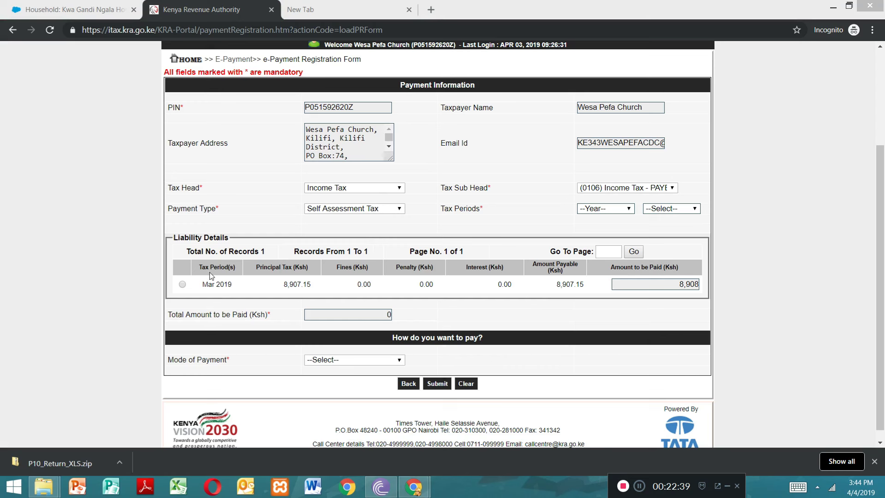
{"action": "left_click", "coordinate": [183, 285]}
{"action": "left_click", "coordinate": [182, 284]}
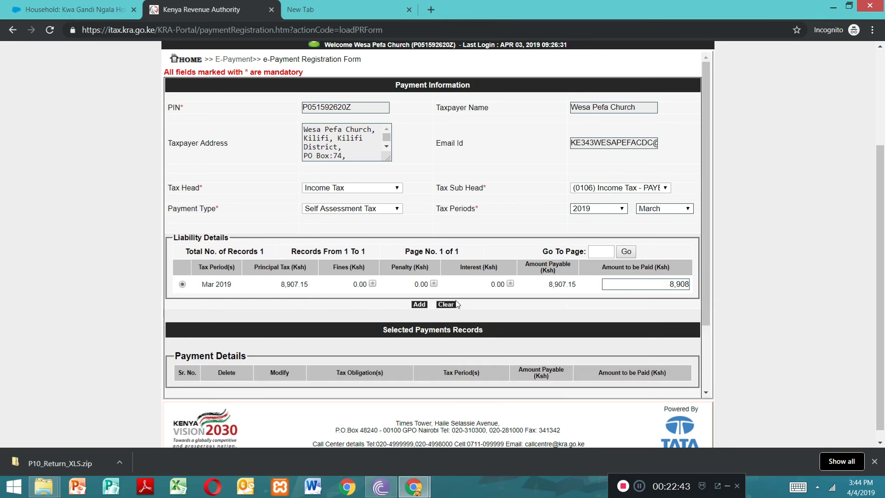
{"action": "left_click", "coordinate": [419, 305]}
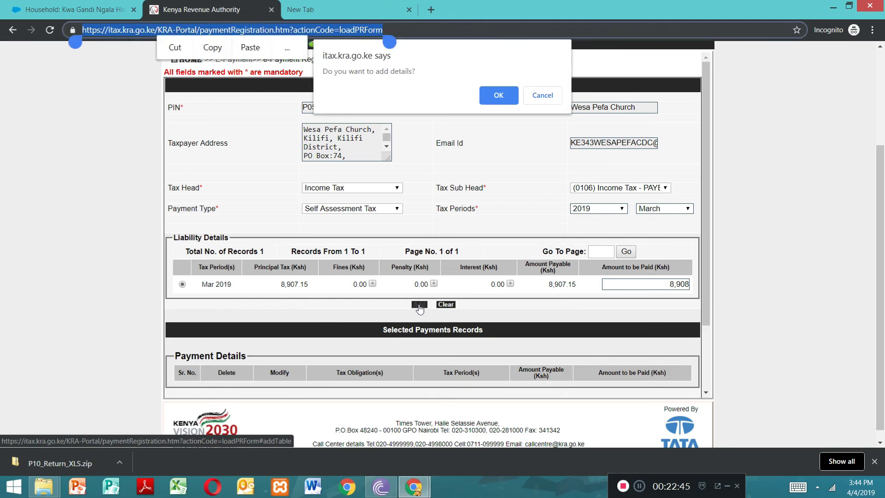
{"action": "left_click", "coordinate": [509, 100]}
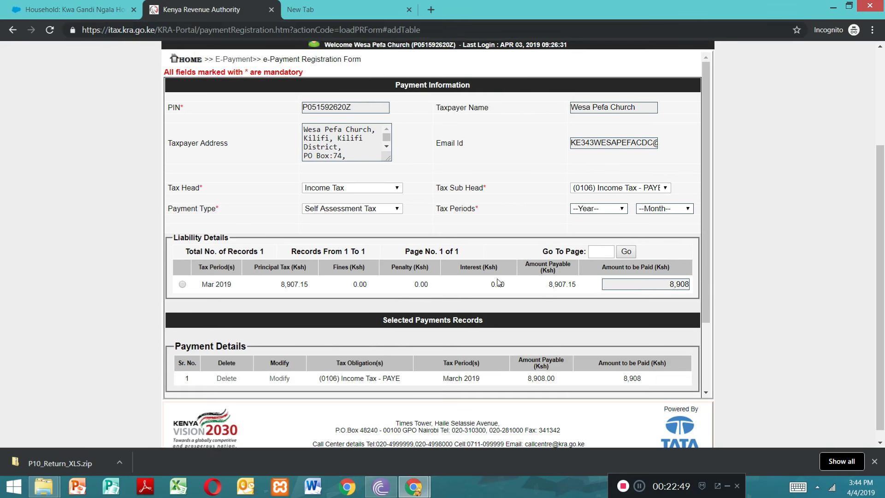
Set the mode of payment to Cash/Cheque.
{"action": "left_click_drag", "start_coordinate": [708, 255], "coordinate": [710, 304]}
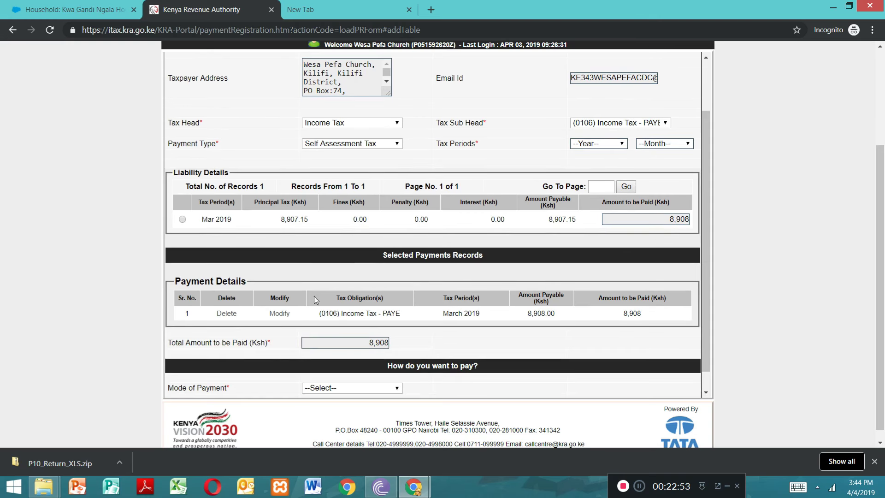
{"action": "left_click", "coordinate": [369, 391]}
{"action": "left_click", "coordinate": [355, 419]}
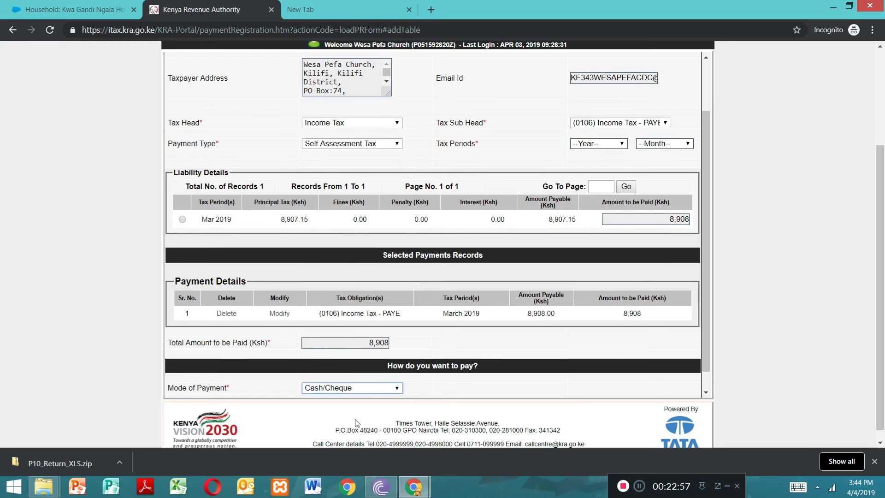
Submit the PAYE payment registration and confirm the submission of its details.
{"action": "scroll", "coordinate": [704, 347], "scroll_direction": "down", "scroll_amount": 1}
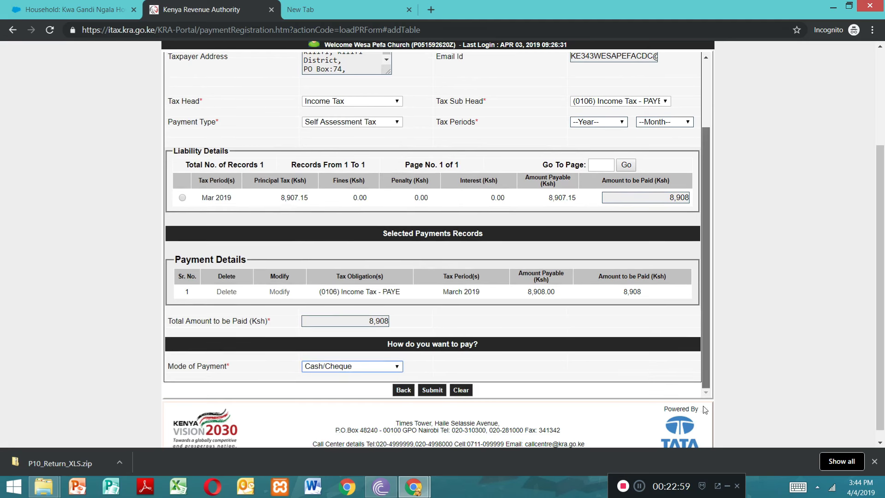
{"action": "left_click", "coordinate": [434, 392]}
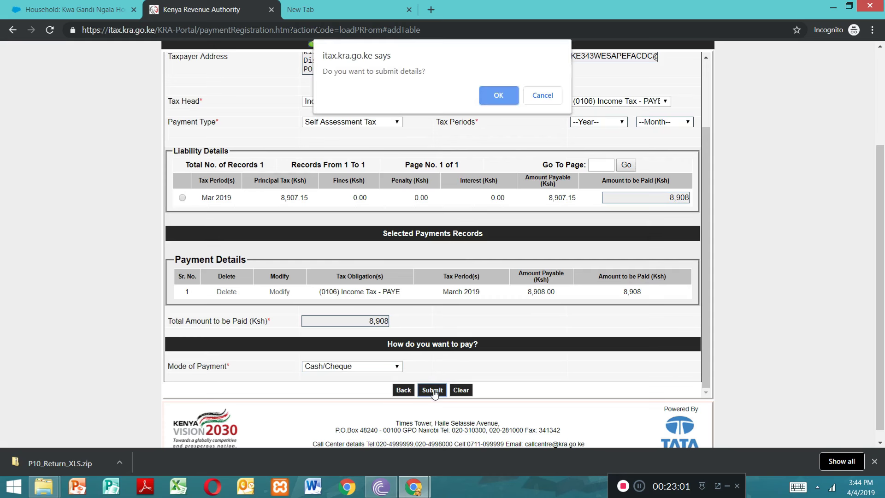
{"action": "left_click", "coordinate": [492, 95]}
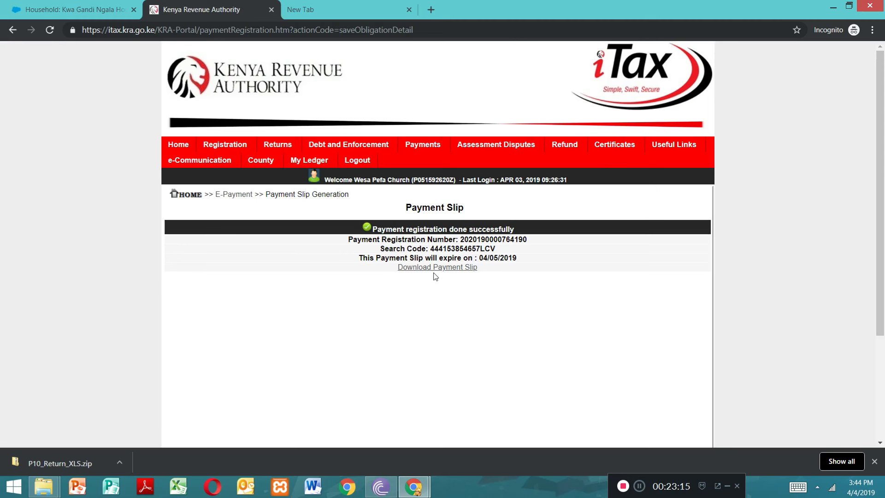
Dismiss the iTax survey invitation, download the payment slip, and open the downloaded PDF.
{"action": "left_click", "coordinate": [563, 310]}
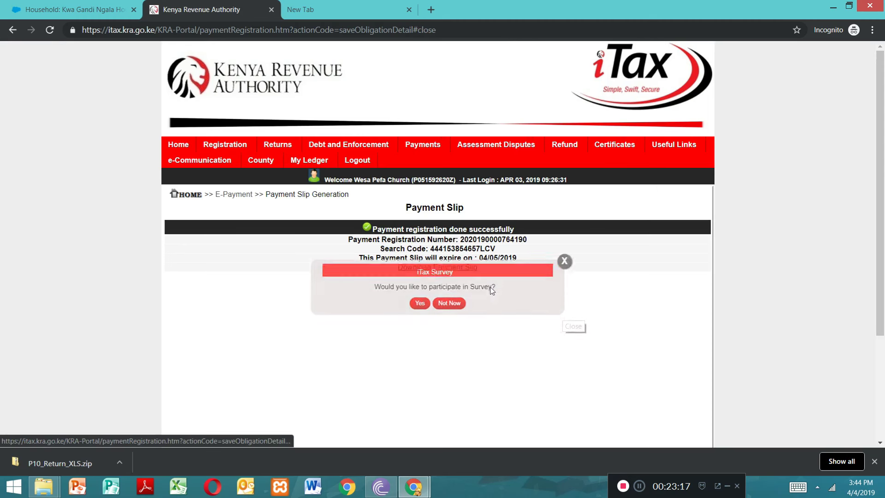
{"action": "left_click", "coordinate": [452, 269]}
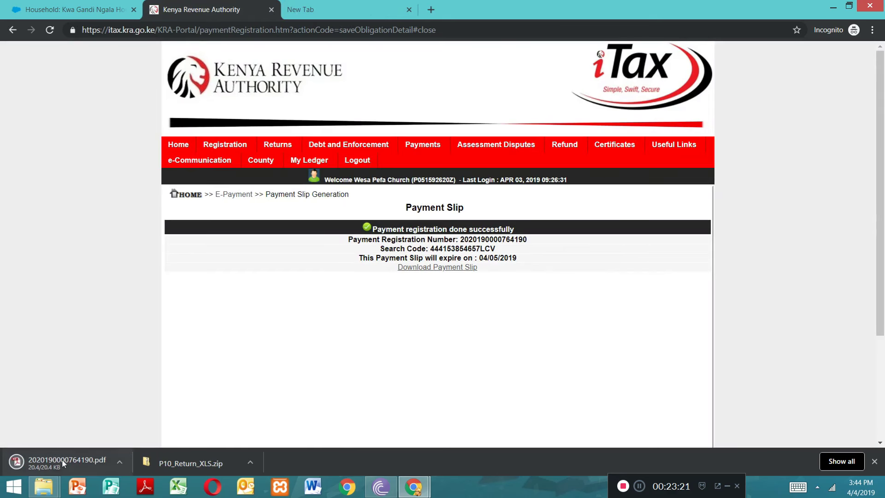
{"action": "left_click", "coordinate": [44, 462]}
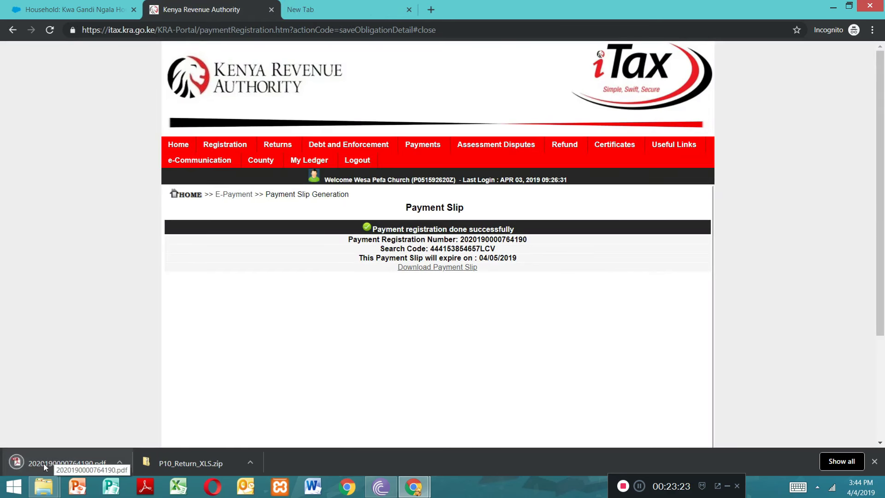